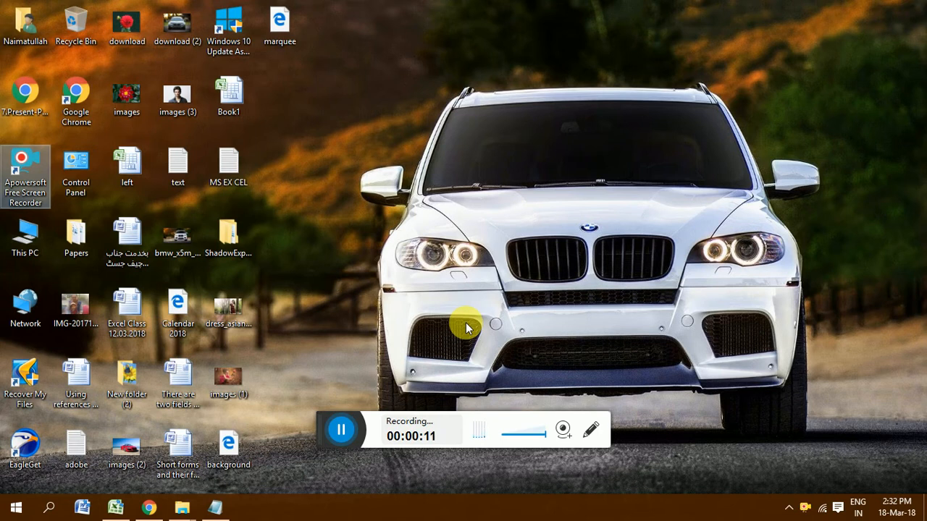
Launch Microsoft Excel with a blank workbook and maximize its window.
{"action": "key", "text": "super+r"}
{"action": "type", "text": "excel"}
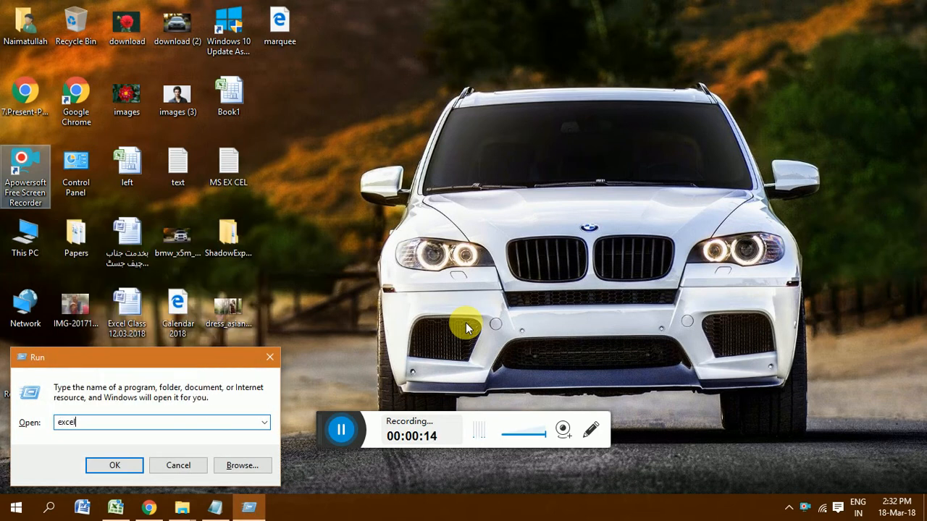
{"action": "key", "text": "Return"}
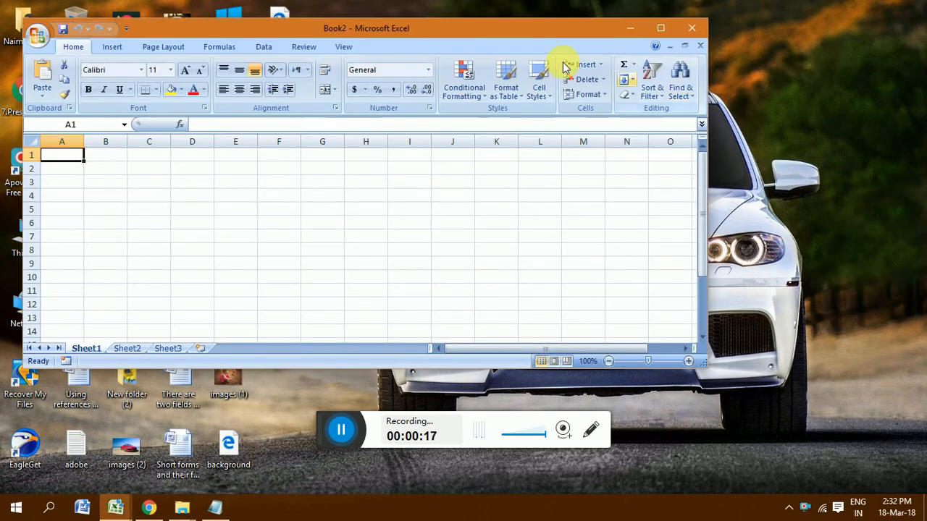
{"action": "left_click", "coordinate": [663, 27]}
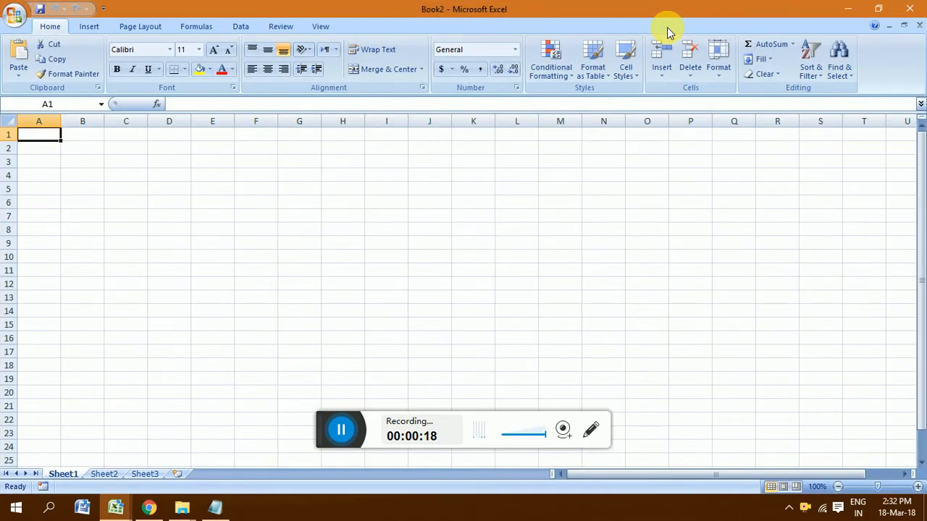
{"action": "left_click", "coordinate": [459, 234]}
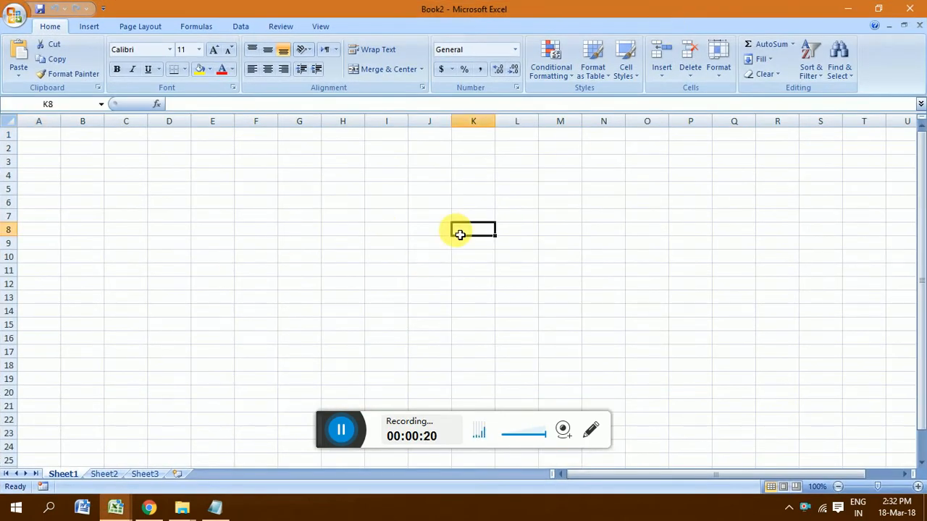
{"action": "left_click", "coordinate": [288, 220]}
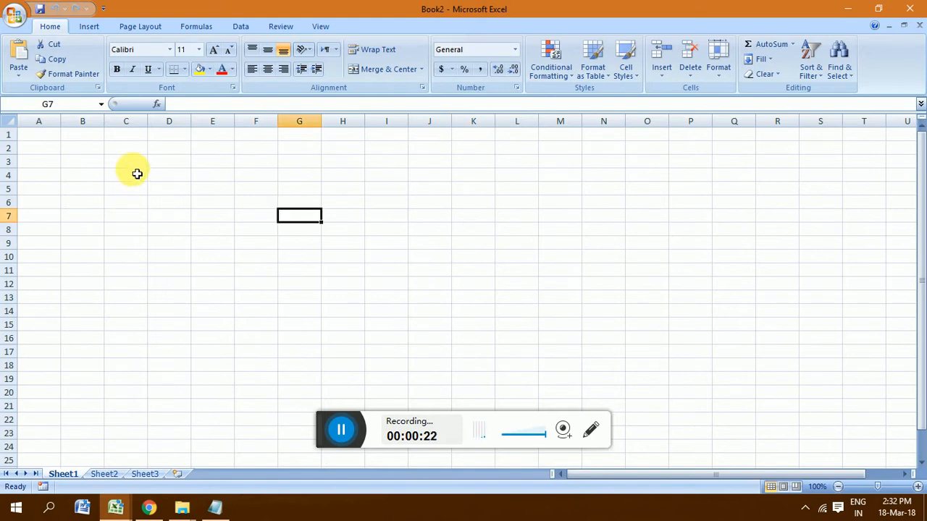
{"action": "left_click", "coordinate": [134, 177]}
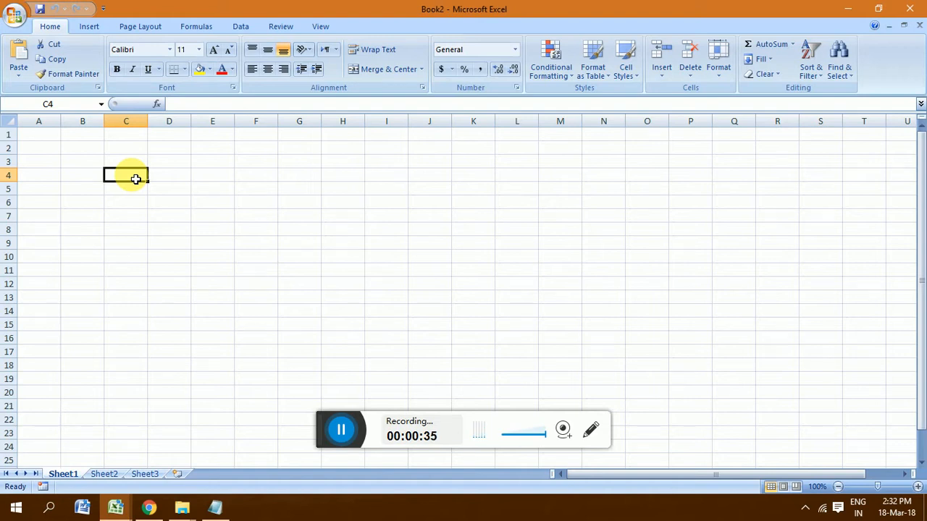
Enter the title "Datedif" in cell C3 of the blank sheet.
{"action": "left_click", "coordinate": [130, 162]}
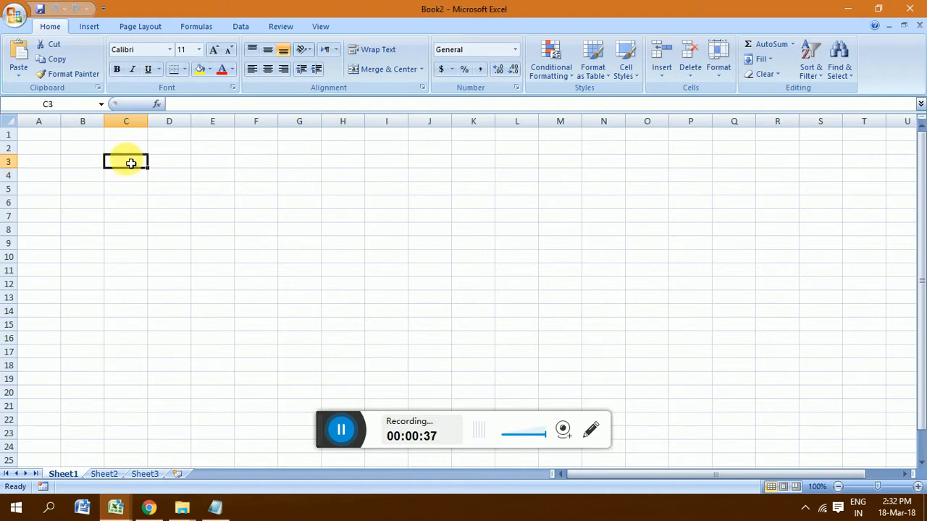
{"action": "type", "text": "Da"}
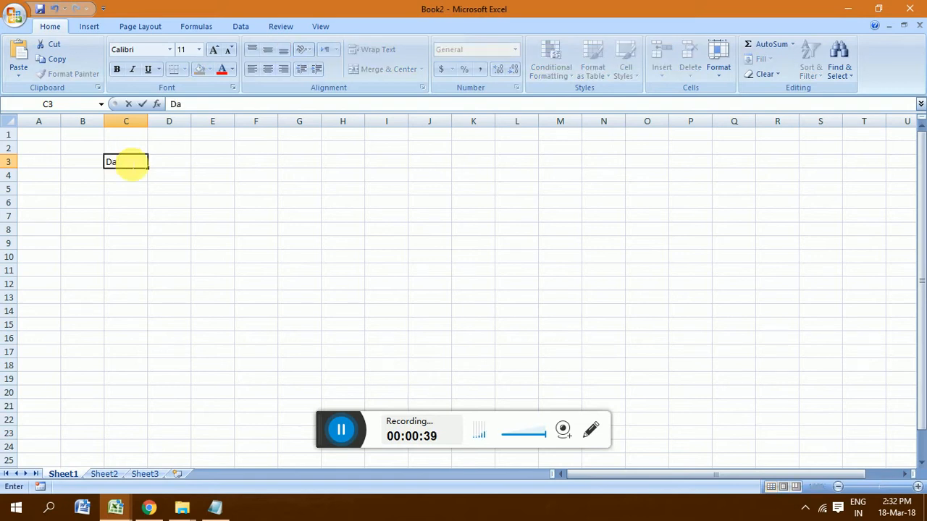
{"action": "type", "text": "ted"}
{"action": "type", "text": "of"}
{"action": "key", "text": "Return"}
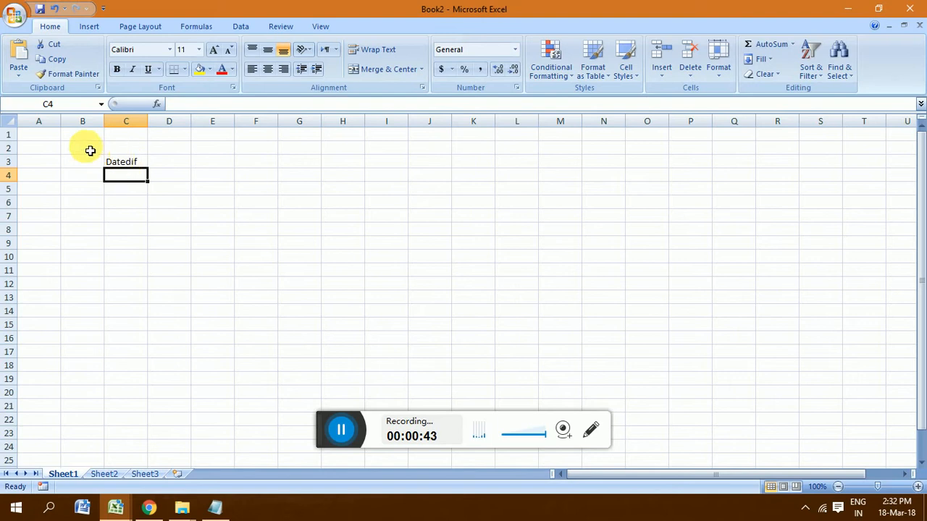
Merge and center the range B2:G5 around the title and enlarge its font size to 48.
{"action": "left_click_drag", "start_coordinate": [89, 151], "coordinate": [283, 190]}
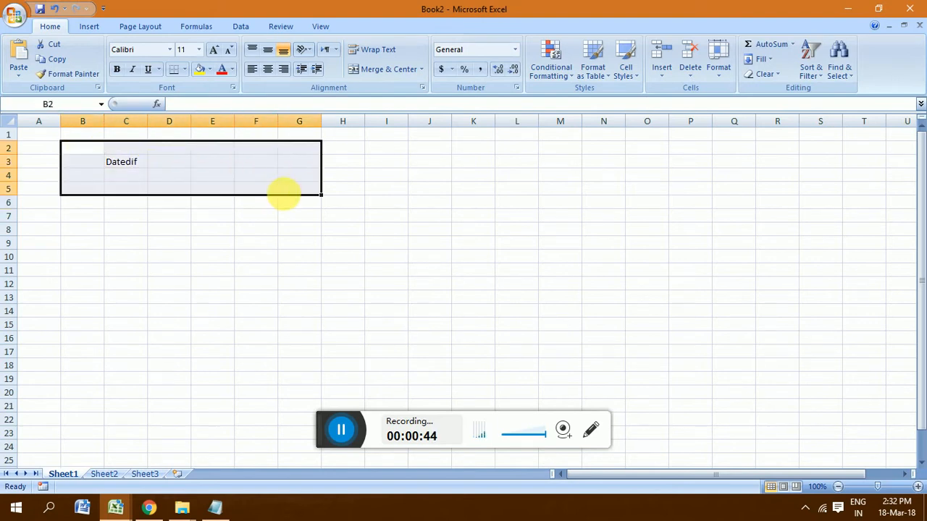
{"action": "left_click", "coordinate": [380, 73]}
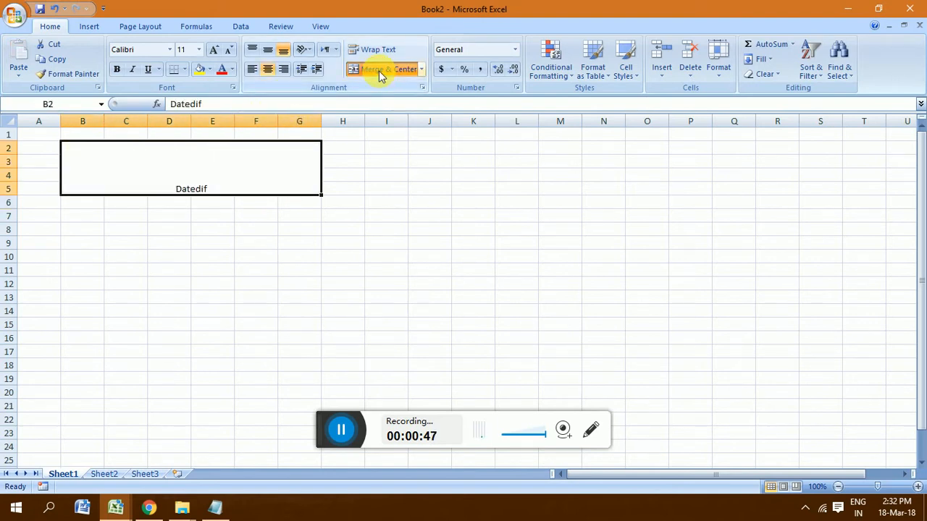
{"action": "left_click", "coordinate": [215, 51]}
{"action": "left_click", "coordinate": [215, 50]}
{"action": "left_click", "coordinate": [215, 51]}
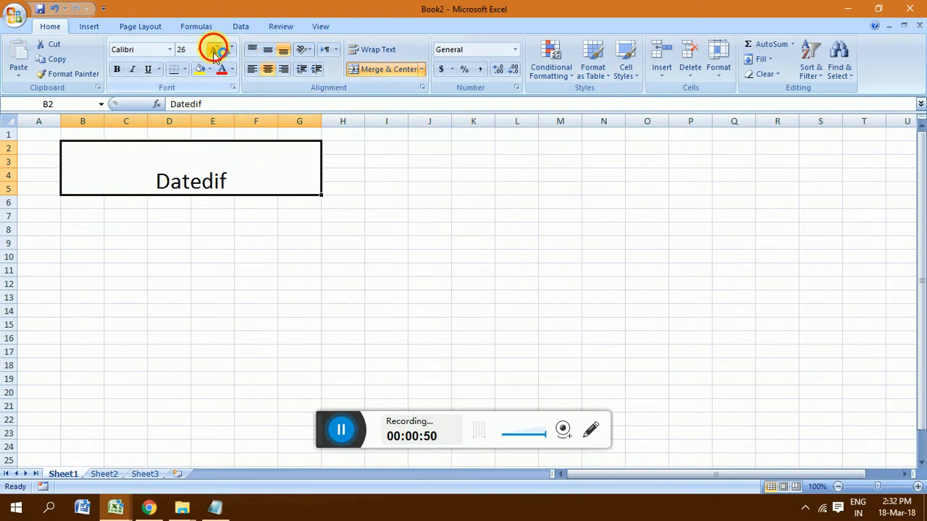
{"action": "left_click", "coordinate": [216, 52]}
{"action": "left_click", "coordinate": [229, 50]}
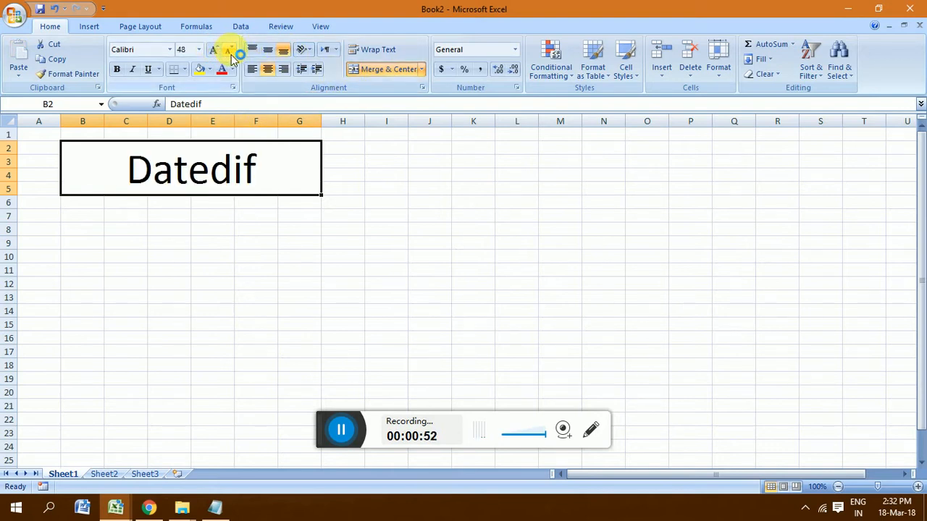
Enter "this formula is used for counting years, months and days from one date to another date." in cell B7.
{"action": "left_click", "coordinate": [71, 219]}
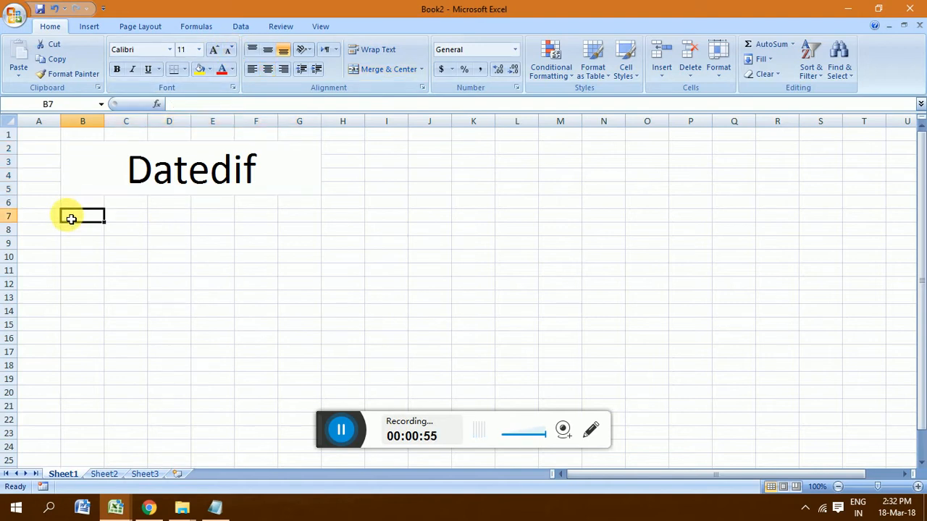
{"action": "type", "text": "thi"}
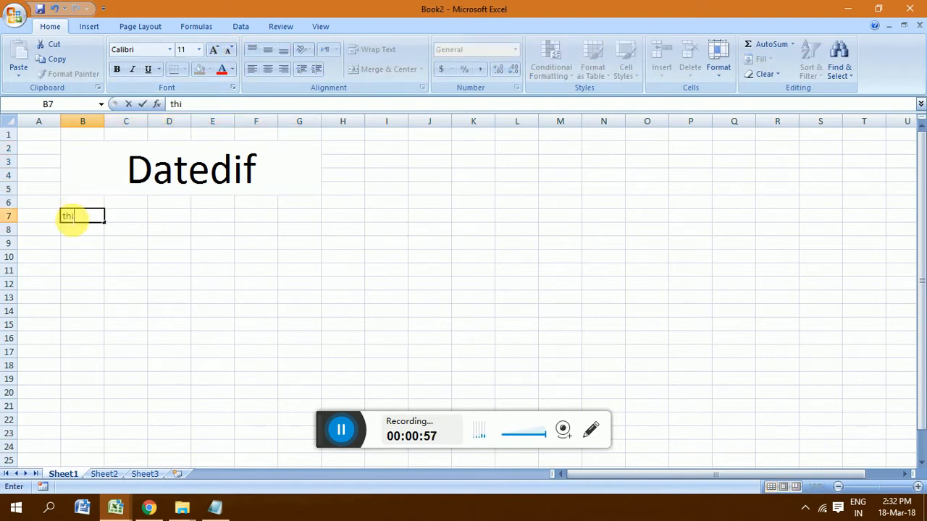
{"action": "type", "text": "s formula is"}
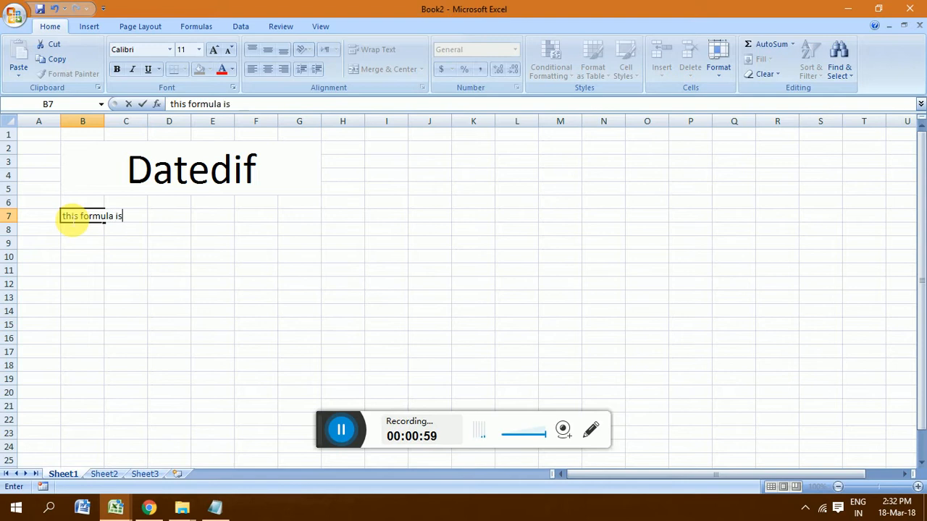
{"action": "type", "text": " used for c"}
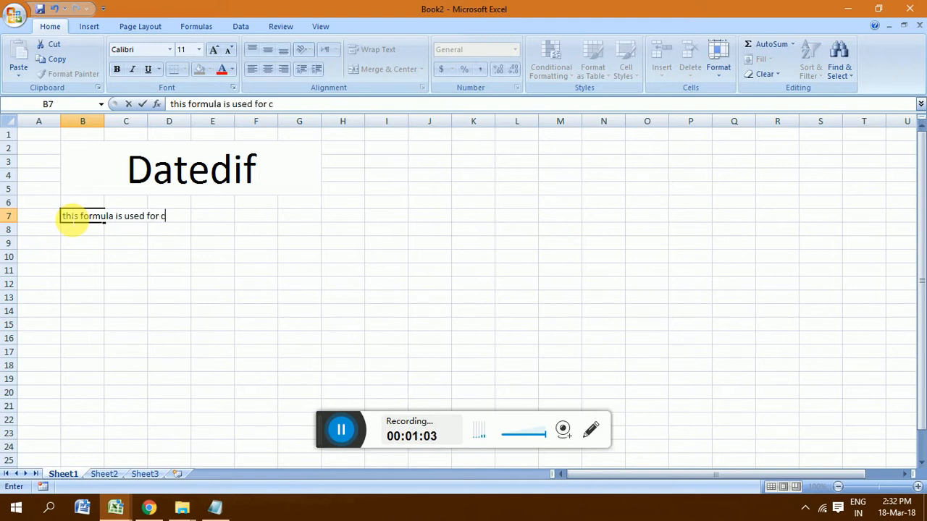
{"action": "type", "text": "ounting"}
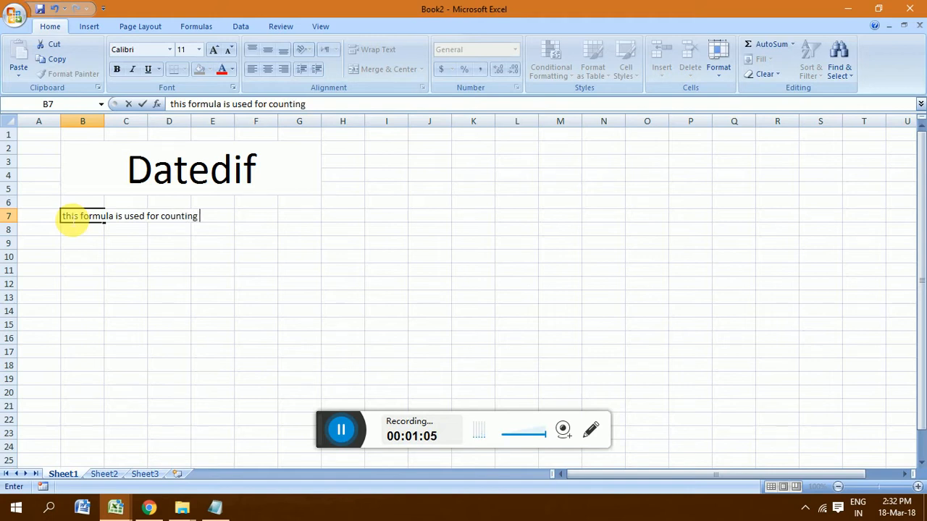
{"action": "type", "text": " years, months, d"}
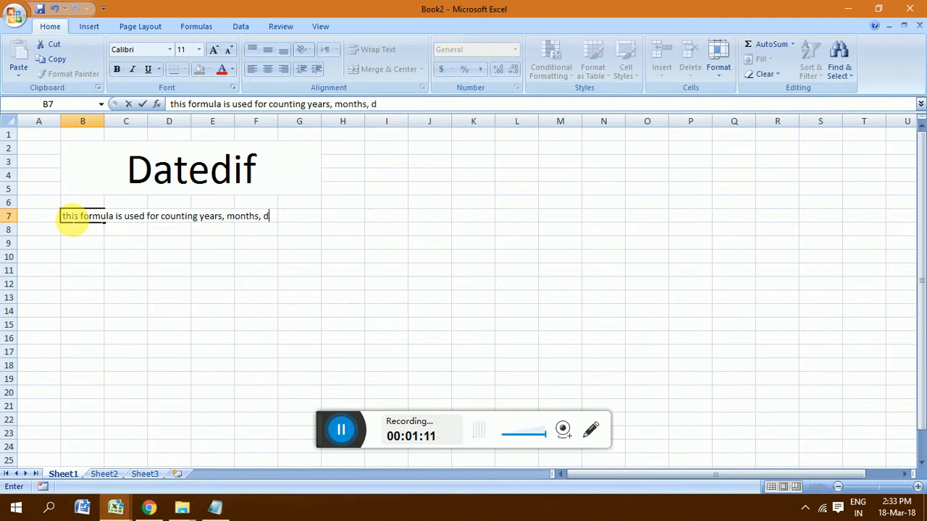
{"action": "key", "text": "BackSpace"}
{"action": "key", "text": "BackSpace"}
{"action": "type", "text": "and days"}
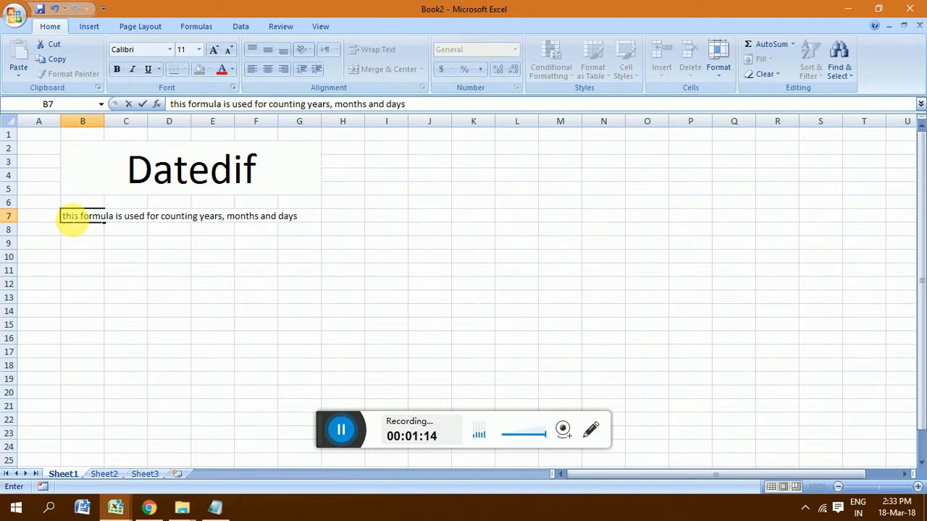
{"action": "type", "text": " form"}
{"action": "key", "text": "BackSpace"}
{"action": "key", "text": "BackSpace"}
{"action": "key", "text": "BackSpace"}
{"action": "type", "text": "rom one "}
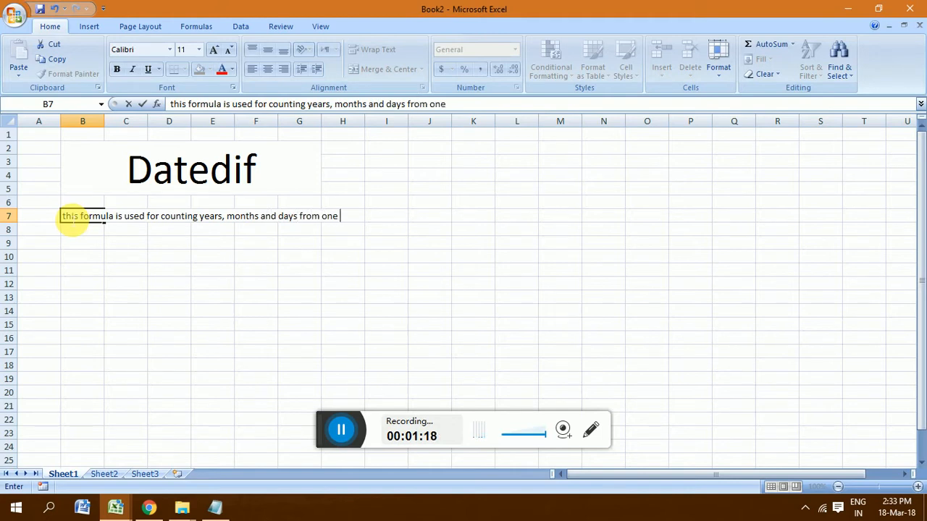
{"action": "type", "text": "date to anot"}
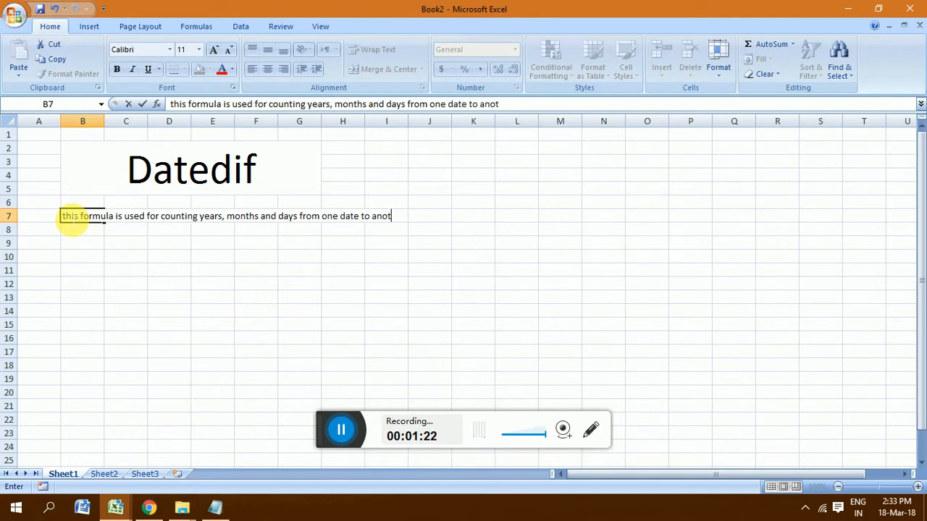
{"action": "type", "text": "her date."}
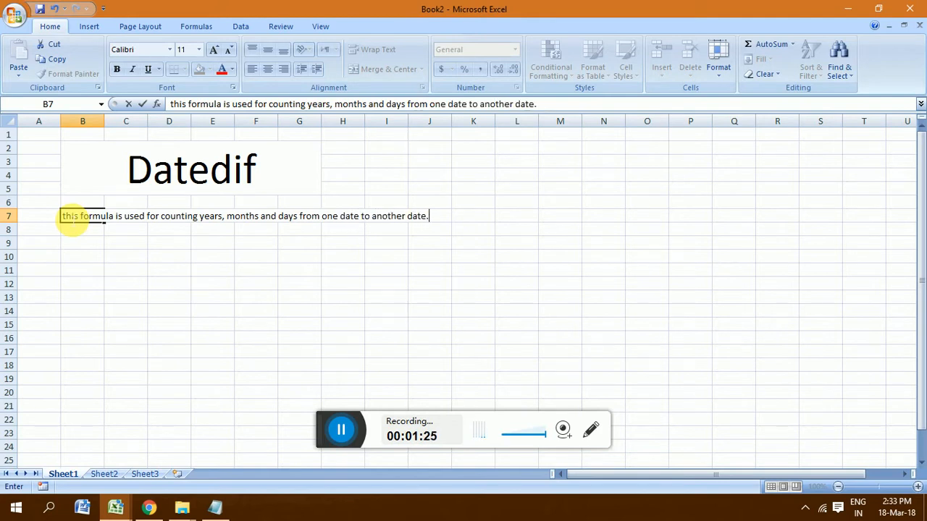
{"action": "key", "text": "Return"}
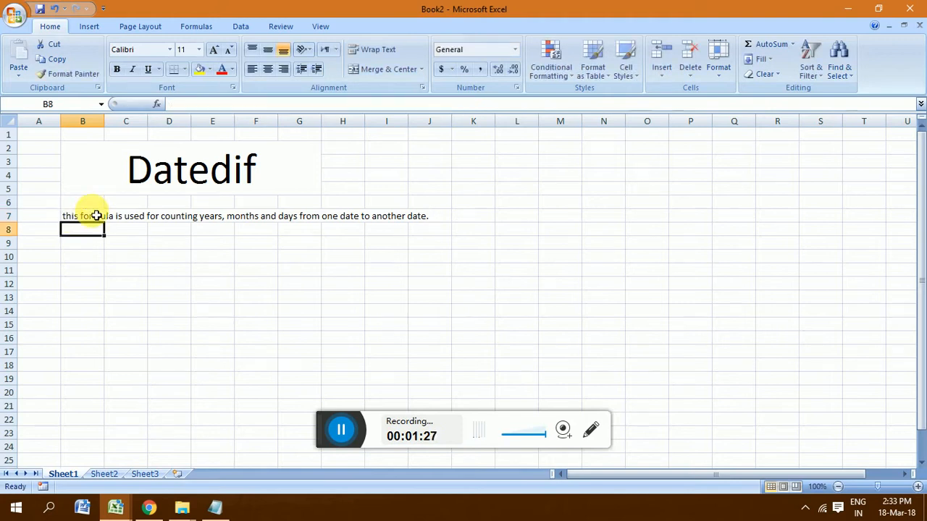
{"action": "left_click", "coordinate": [123, 259]}
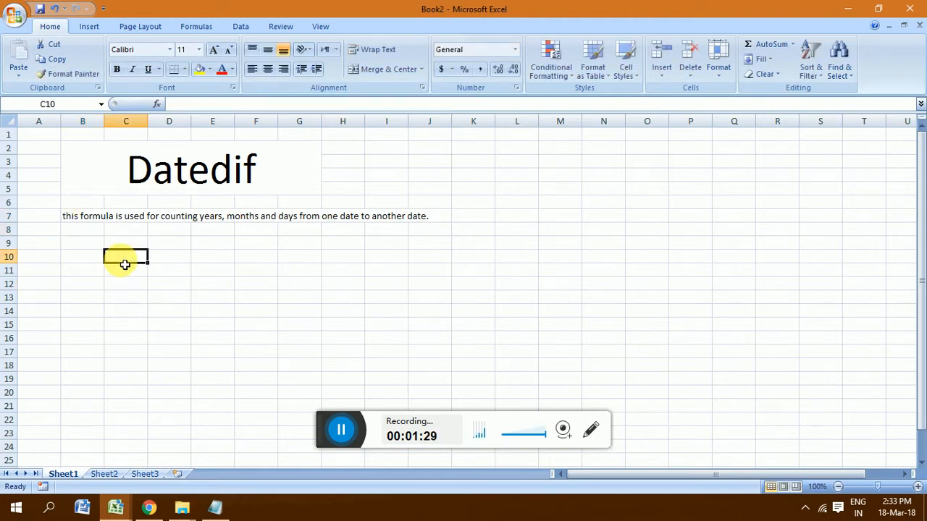
{"action": "left_click", "coordinate": [128, 246]}
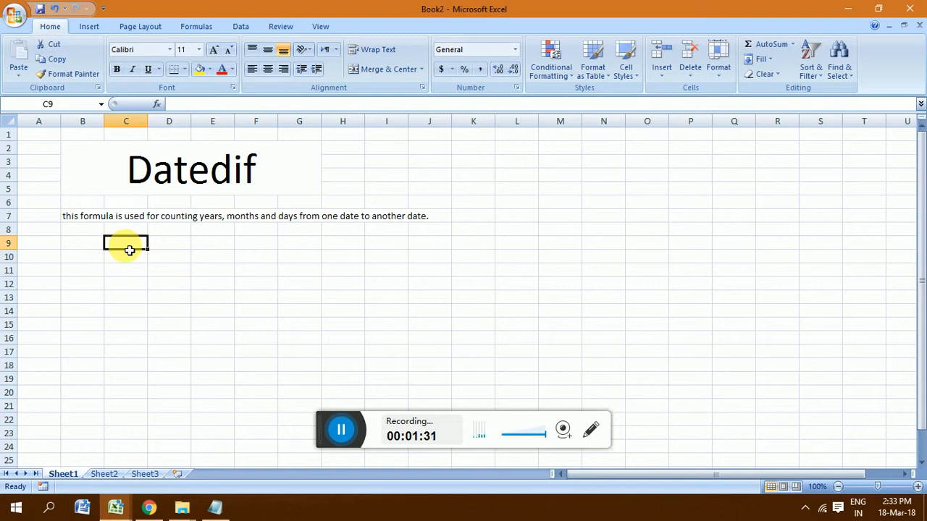
{"action": "left_click", "coordinate": [174, 285]}
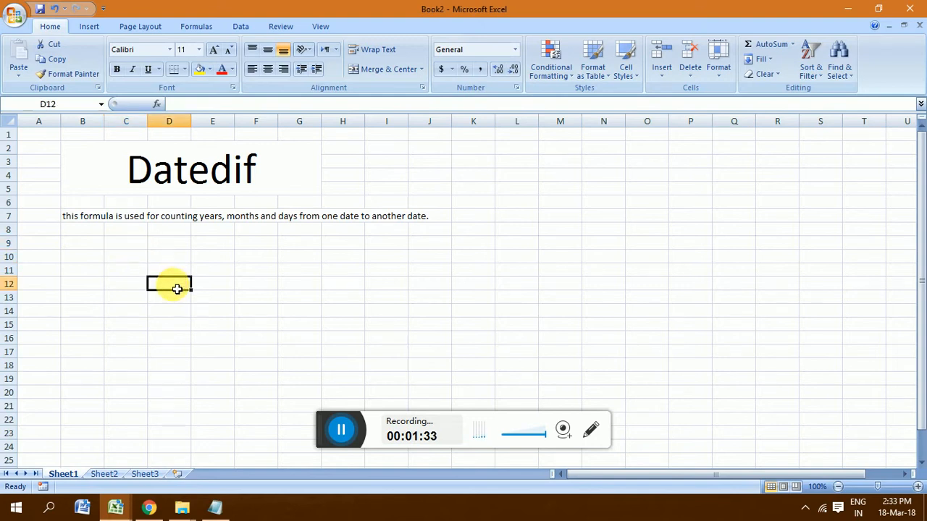
Enter the formula =today() in cell C9 to insert the current date.
{"action": "left_click", "coordinate": [126, 243]}
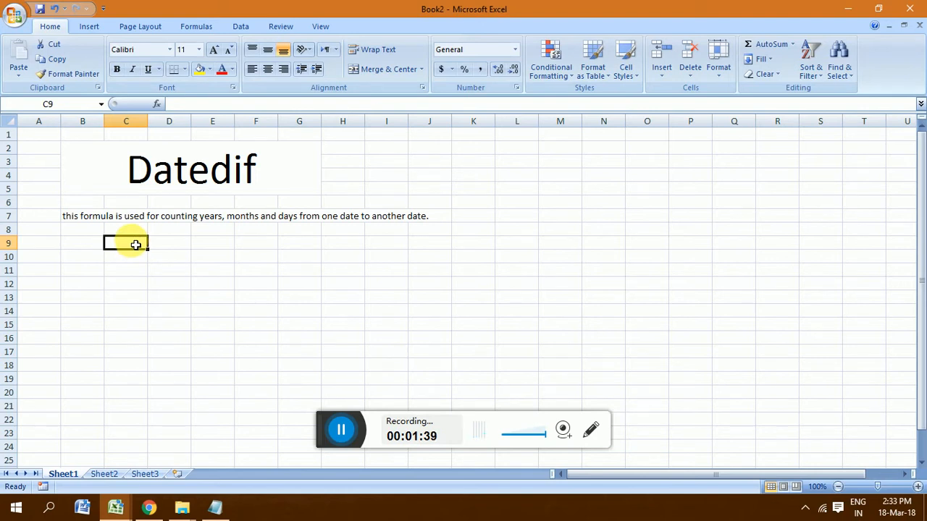
{"action": "type", "text": "="}
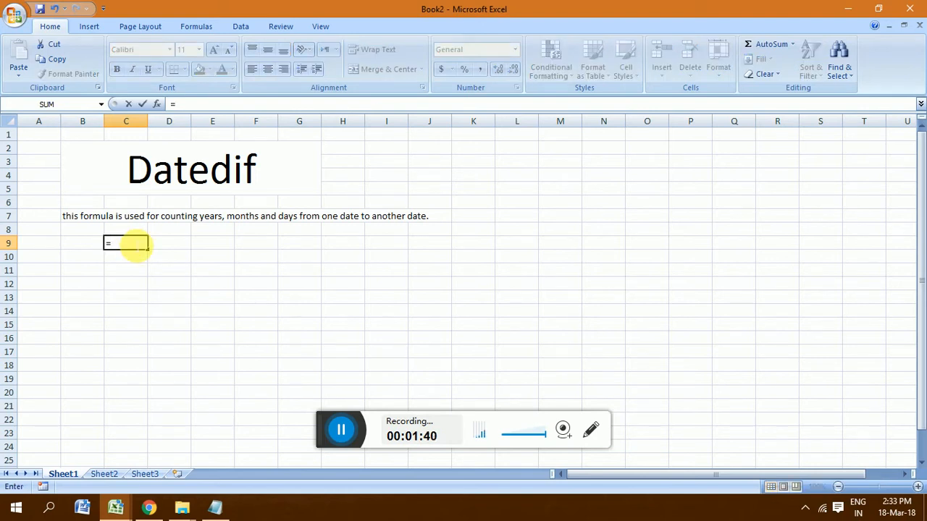
{"action": "type", "text": "today"}
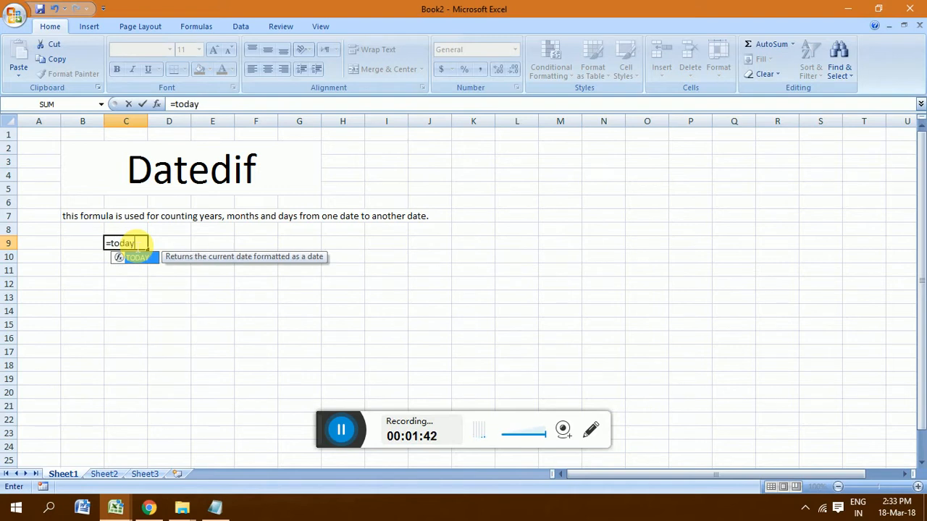
{"action": "type", "text": "()"}
{"action": "key", "text": "Return"}
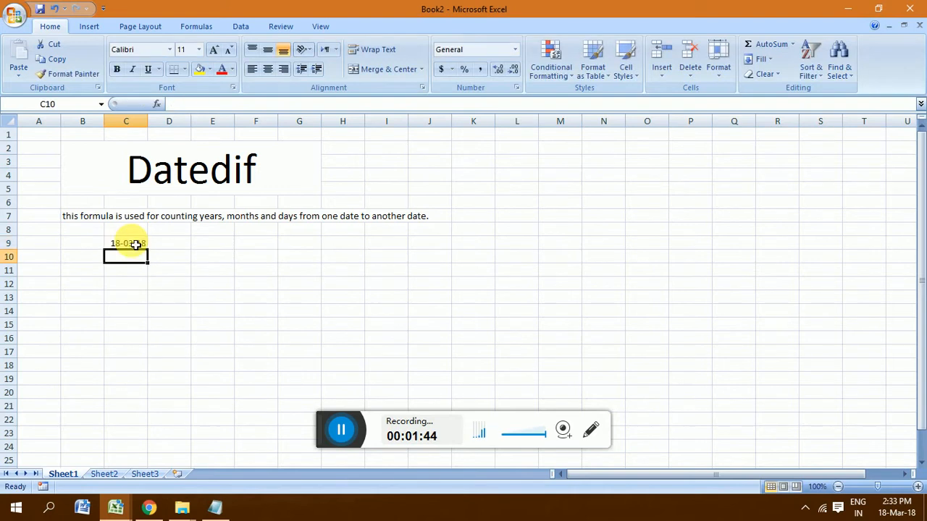
Enter the labels "Years", "Months" and "Days" in cells D11 to D13.
{"action": "left_click", "coordinate": [165, 274]}
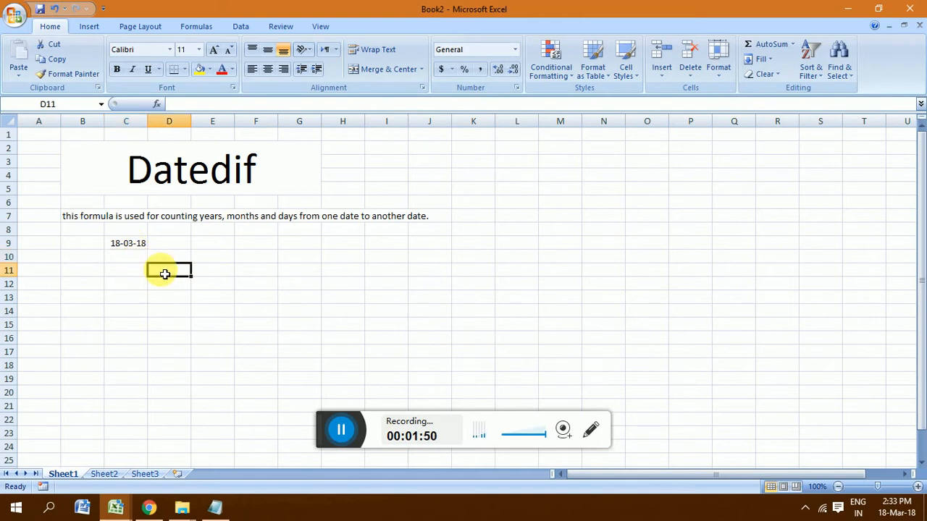
{"action": "type", "text": "Years"}
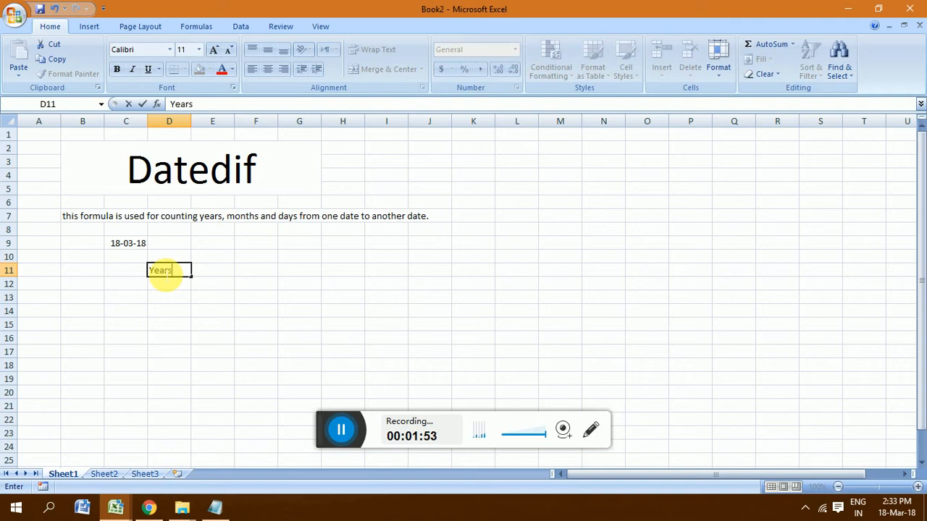
{"action": "key", "text": "Return"}
{"action": "type", "text": "Month"}
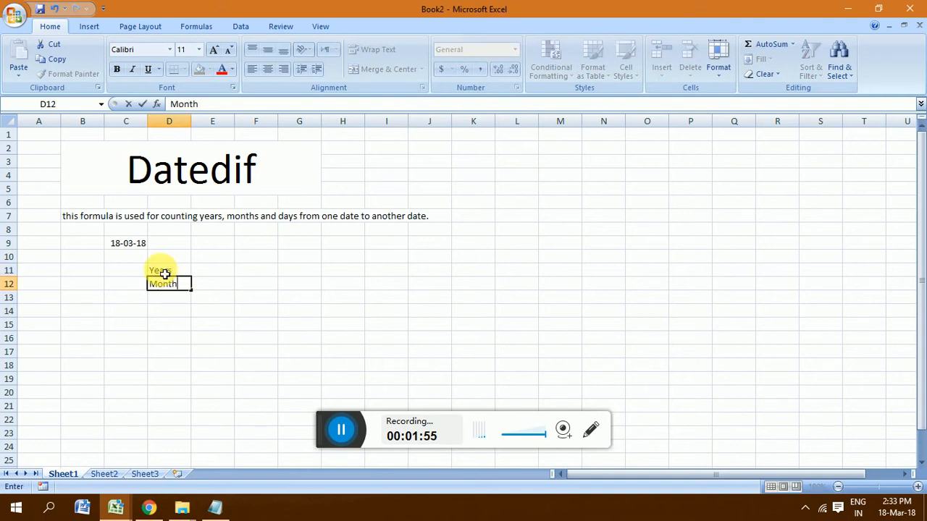
{"action": "type", "text": "s"}
{"action": "key", "text": "Return"}
{"action": "type", "text": "da"}
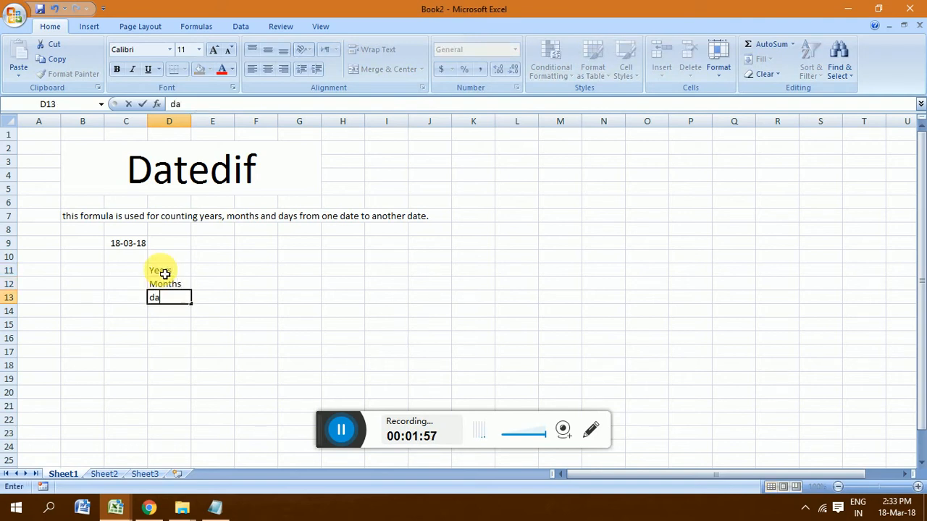
{"action": "key", "text": "BackSpace"}
{"action": "key", "text": "BackSpace"}
{"action": "type", "text": "Days"}
{"action": "key", "text": "Return"}
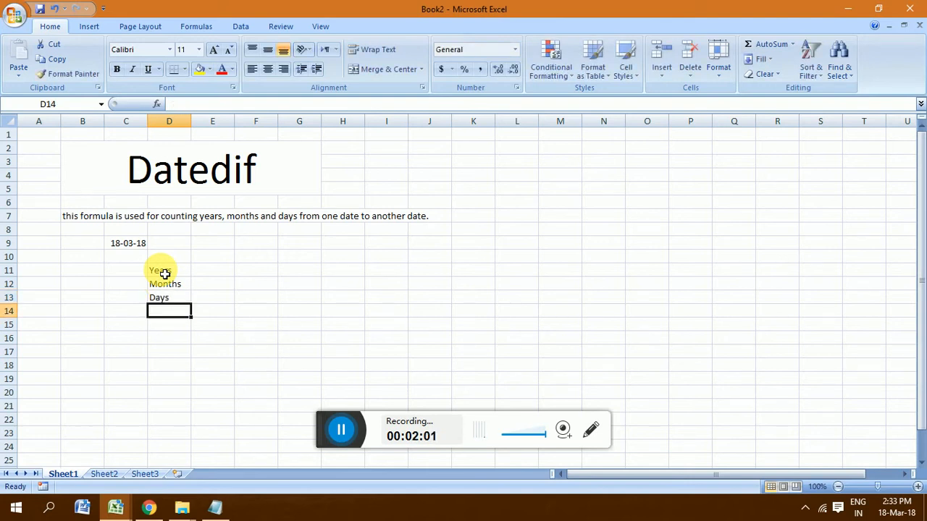
Apply All Borders to the range D11:E13 containing the labels and the empty result cells.
{"action": "left_click_drag", "start_coordinate": [164, 273], "coordinate": [227, 307]}
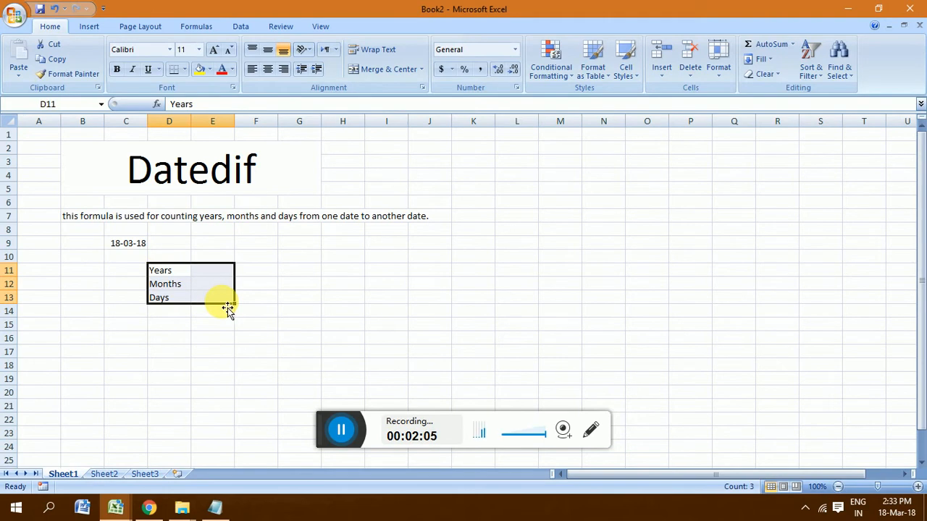
{"action": "left_click", "coordinate": [185, 69]}
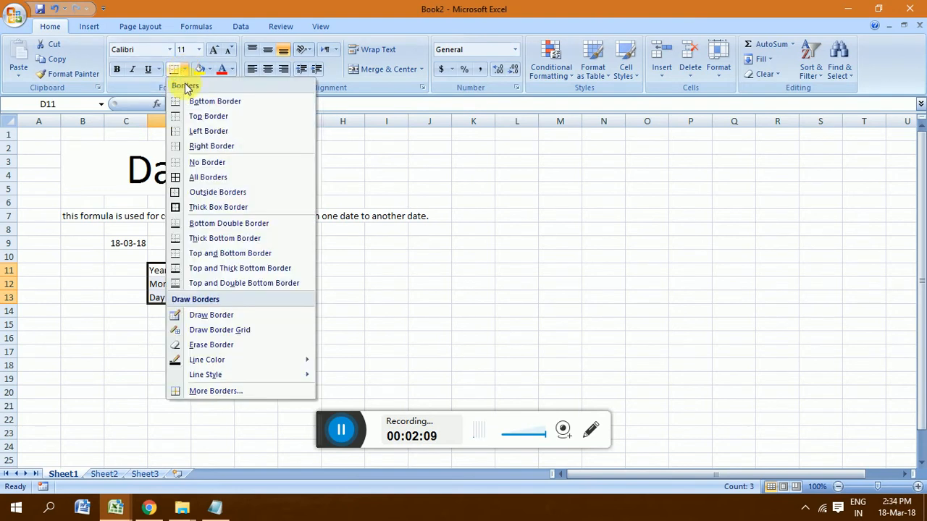
{"action": "left_click", "coordinate": [205, 178]}
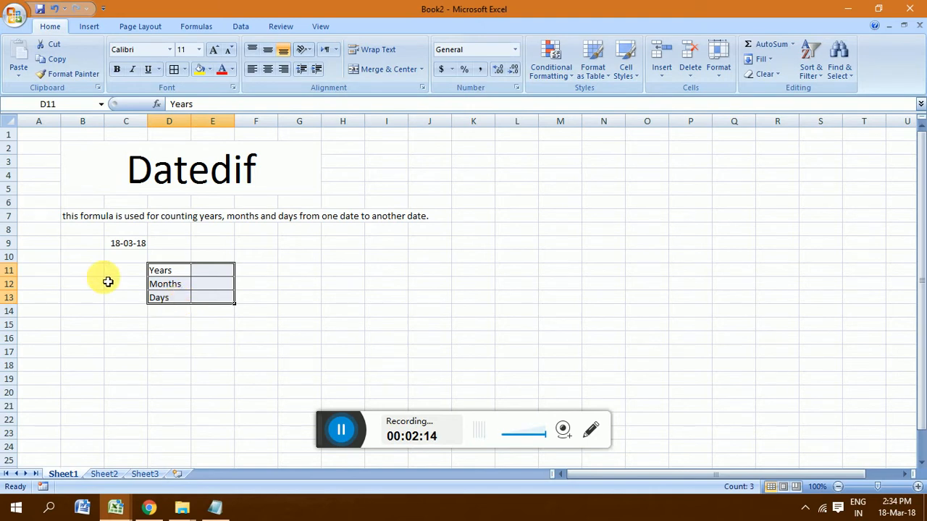
Enter the start date 10/20/2002 in cell C8, directly above the current date.
{"action": "left_click", "coordinate": [121, 235]}
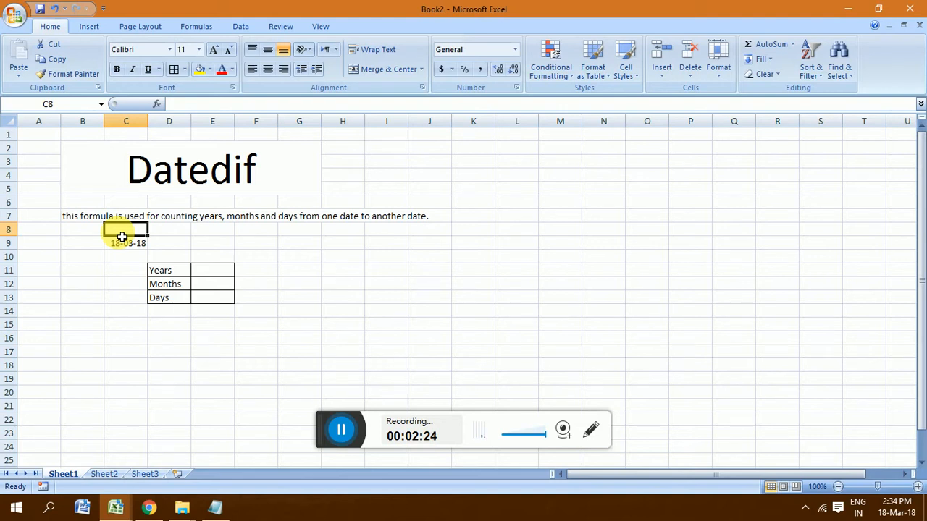
{"action": "type", "text": "10"}
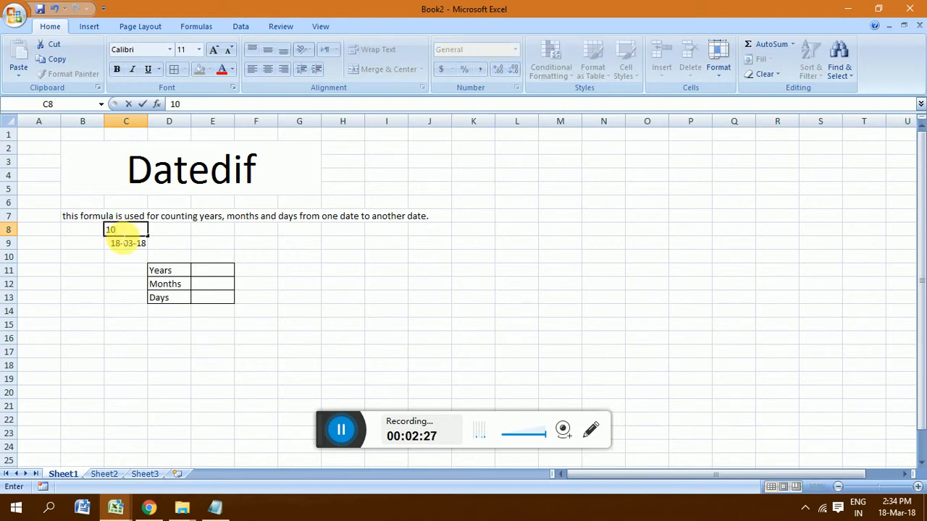
{"action": "type", "text": "/20/2002"}
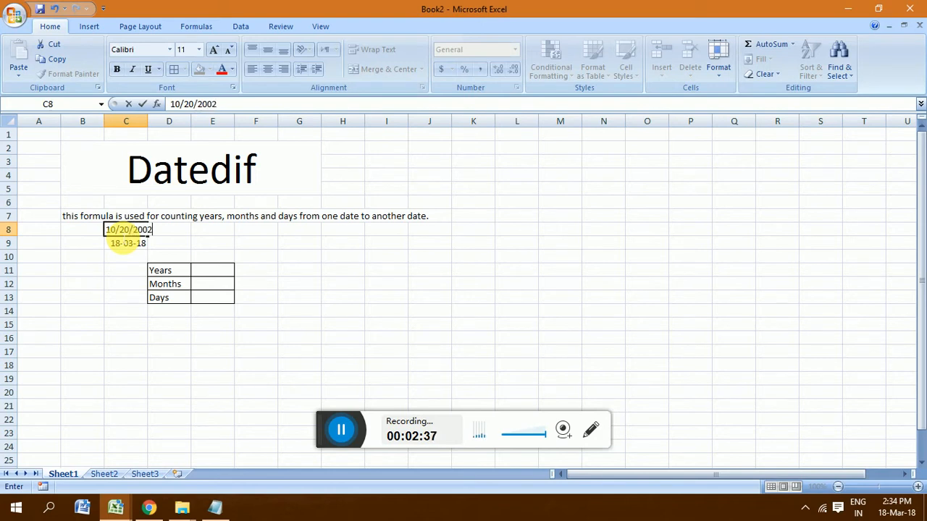
{"action": "left_click", "coordinate": [125, 241]}
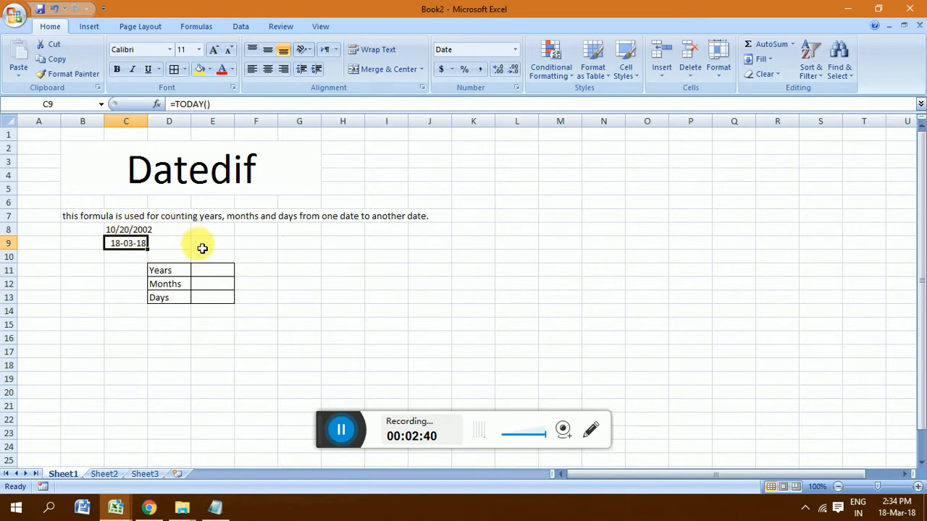
{"action": "left_click", "coordinate": [129, 230]}
{"action": "left_click", "coordinate": [133, 244]}
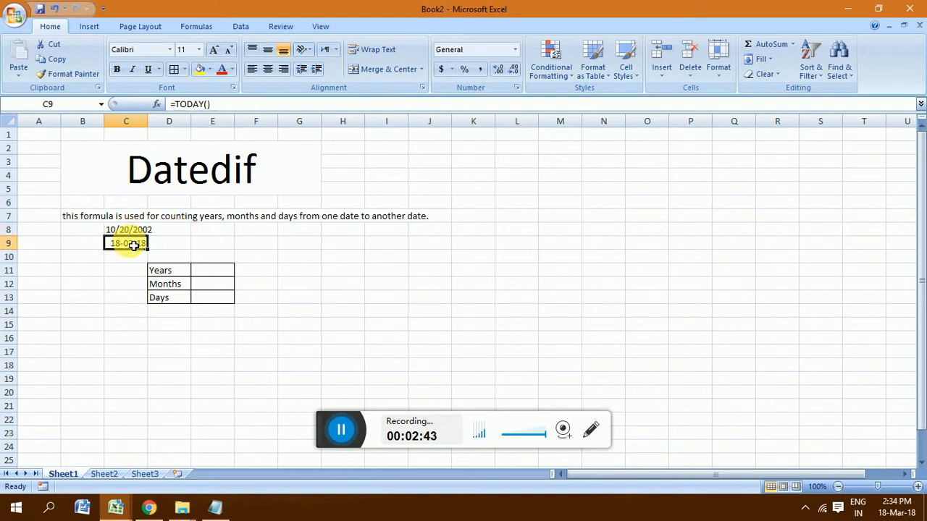
{"action": "left_click", "coordinate": [203, 273]}
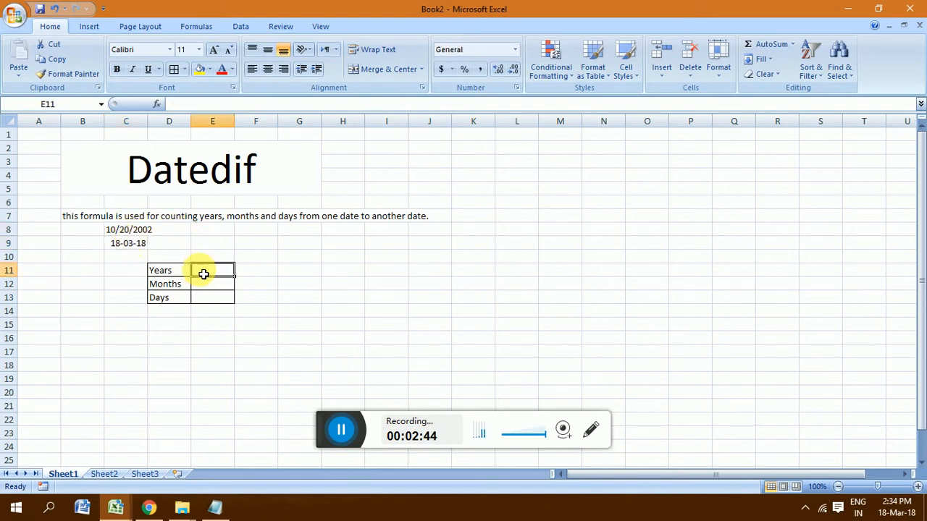
{"action": "left_click", "coordinate": [208, 290]}
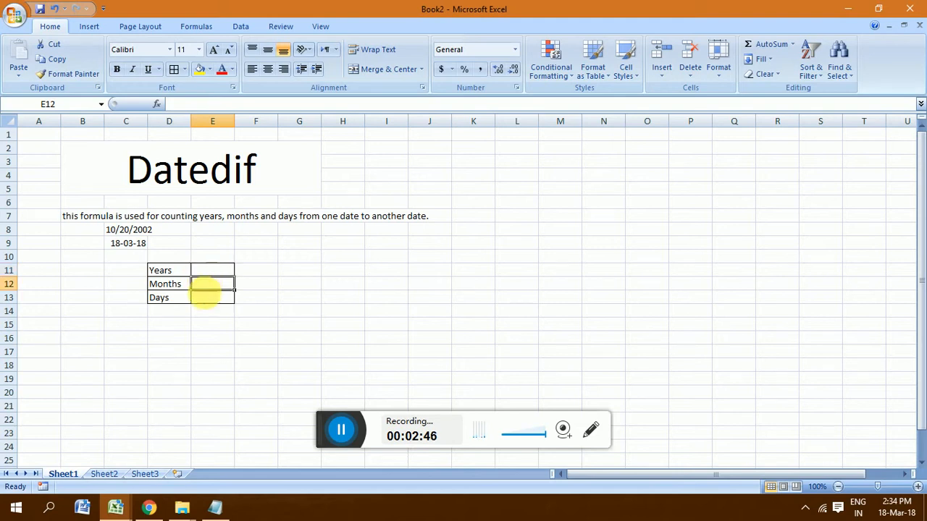
{"action": "left_click", "coordinate": [208, 299]}
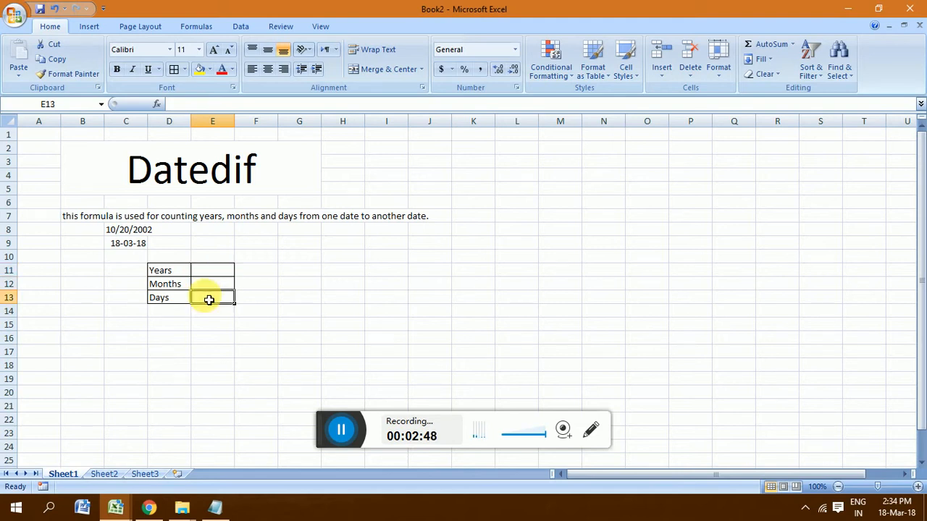
Enter the formula =datedif(C8, today(), "y") in cell E11 to count the years since the start date.
{"action": "left_click", "coordinate": [218, 277]}
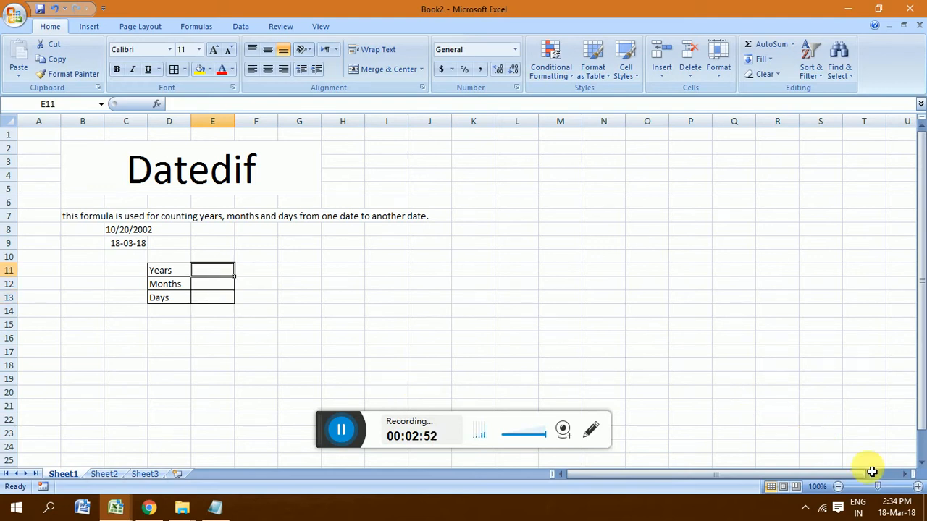
{"action": "left_click", "coordinate": [917, 488]}
{"action": "left_click", "coordinate": [918, 487]}
{"action": "left_click", "coordinate": [918, 487]}
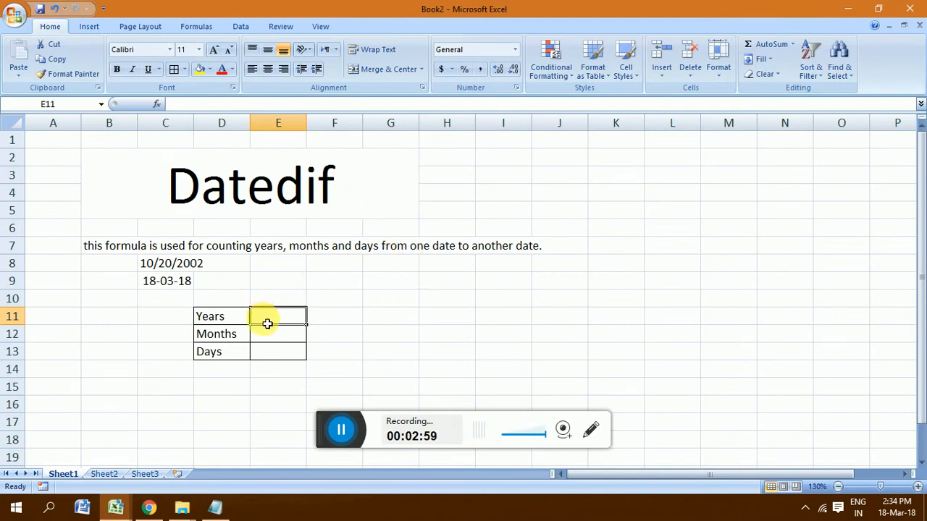
{"action": "type", "text": "=da"}
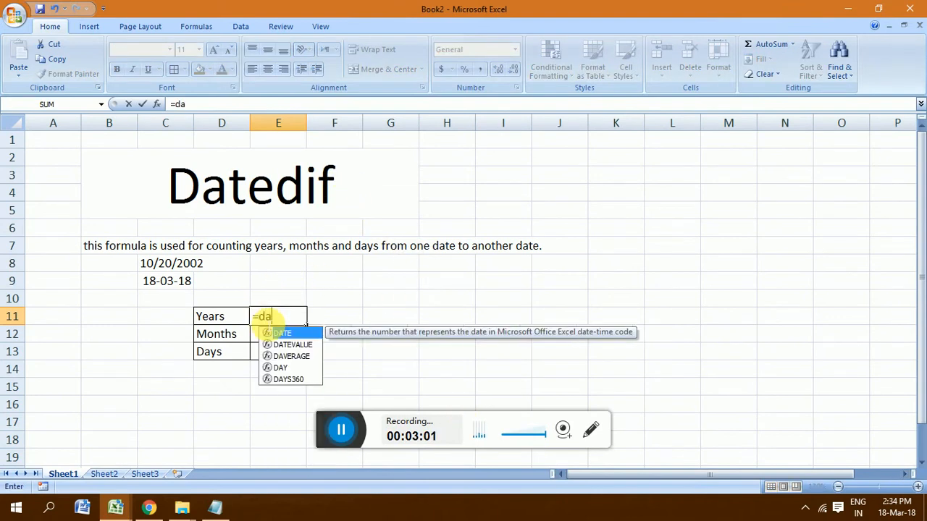
{"action": "type", "text": "tedif"}
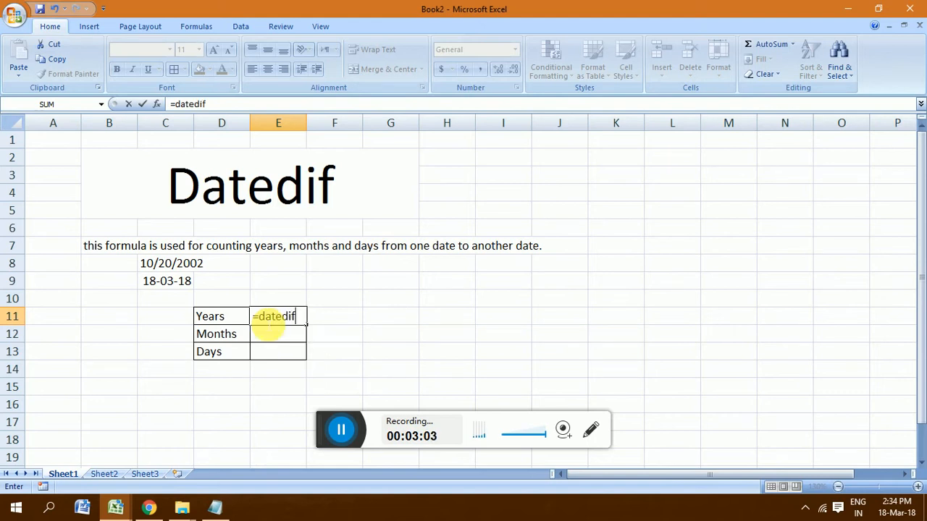
{"action": "type", "text": "("}
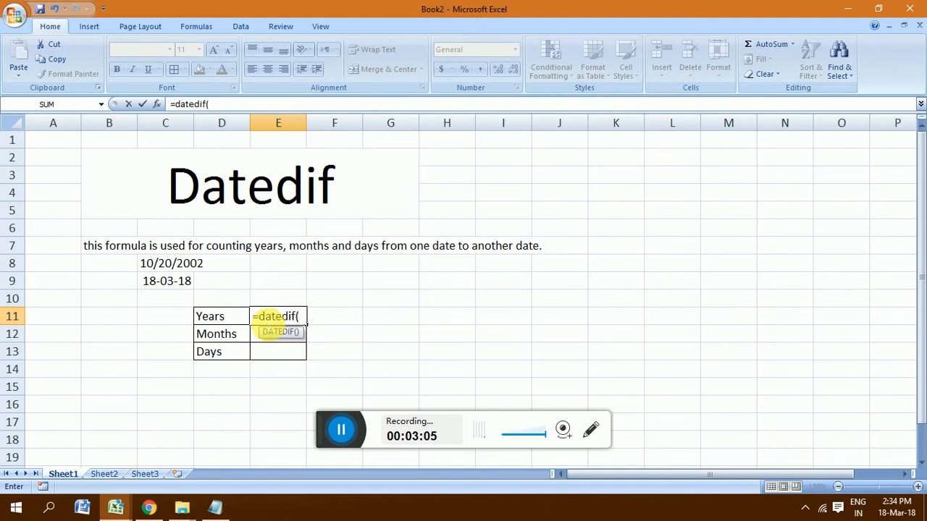
{"action": "left_click", "coordinate": [172, 269]}
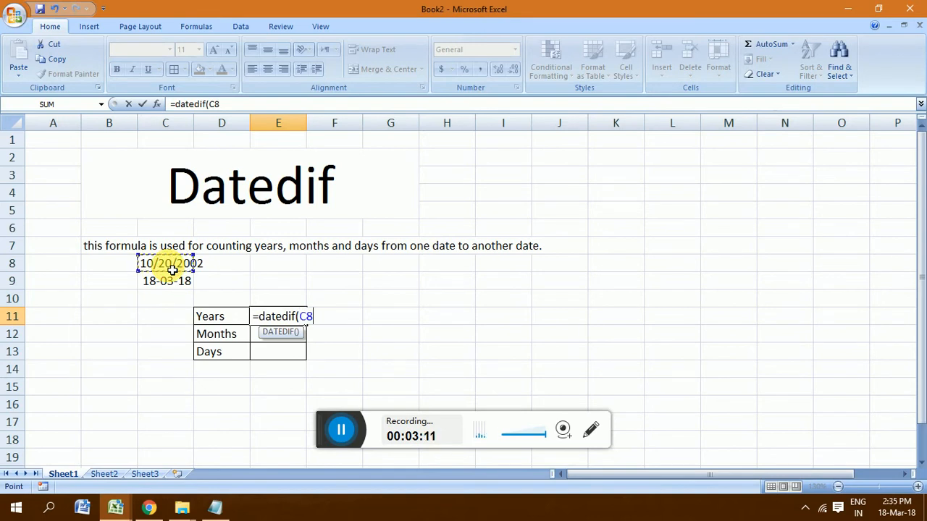
{"action": "type", "text": ", to"}
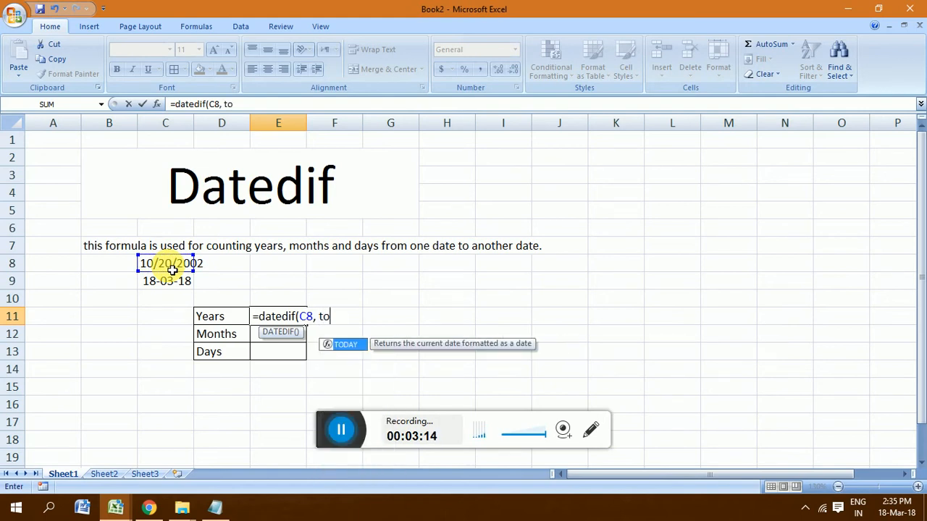
{"action": "type", "text": "day()"}
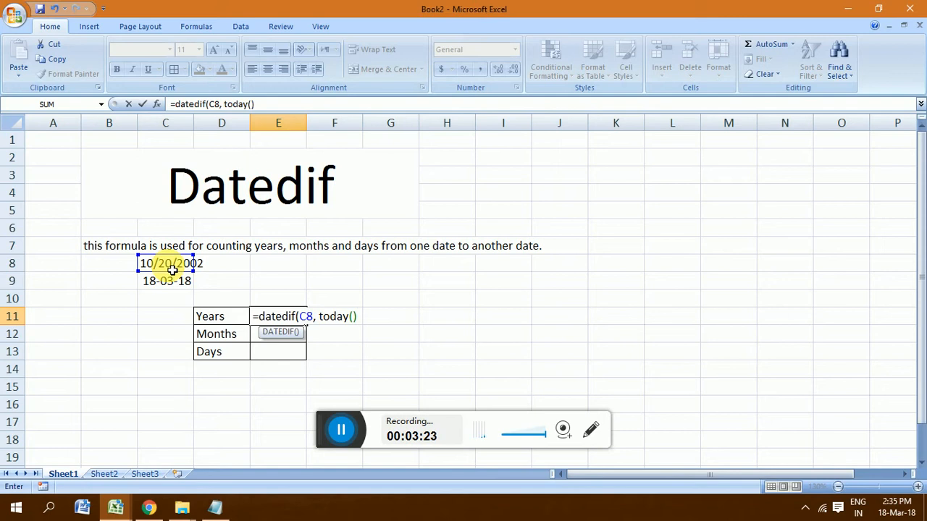
{"action": "type", "text": ", \"ye"}
{"action": "key", "text": "BackSpace"}
{"action": "type", "text": ")"}
{"action": "key", "text": "Return"}
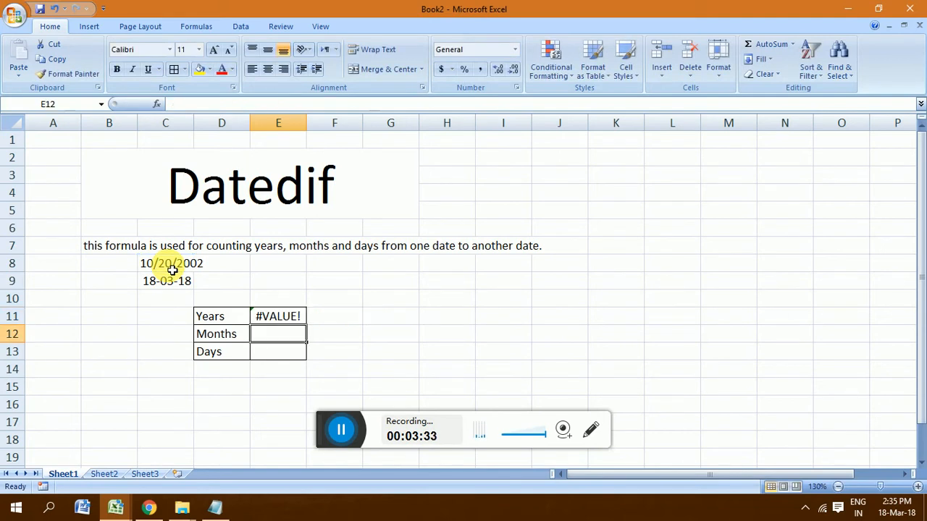
Delete and re-enter the "y" unit argument and closing parenthesis of the DATEDIF formula in cell E11.
{"action": "left_click", "coordinate": [288, 321]}
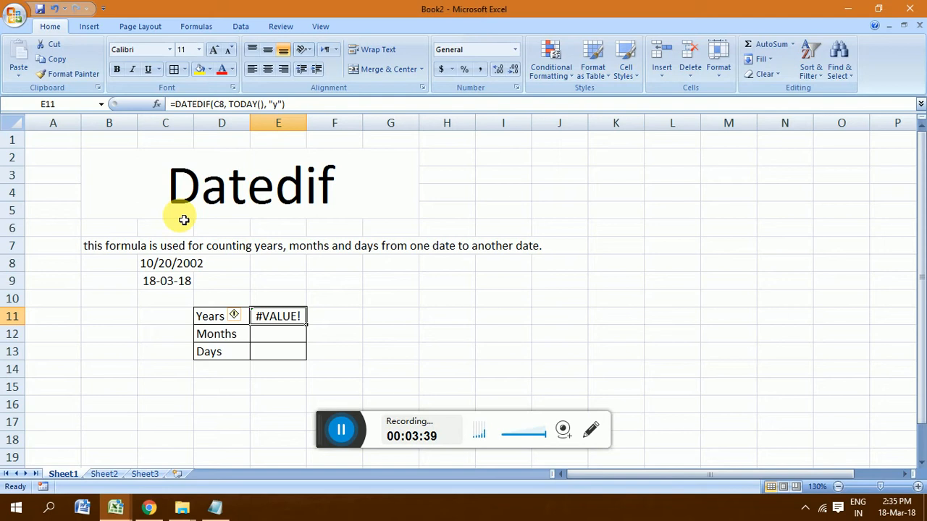
{"action": "key", "text": "F2"}
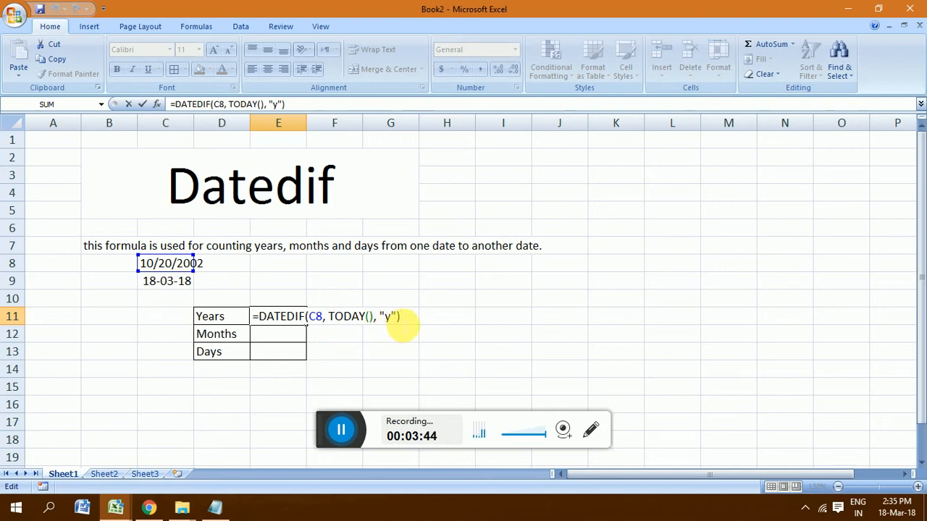
{"action": "left_click", "coordinate": [397, 317]}
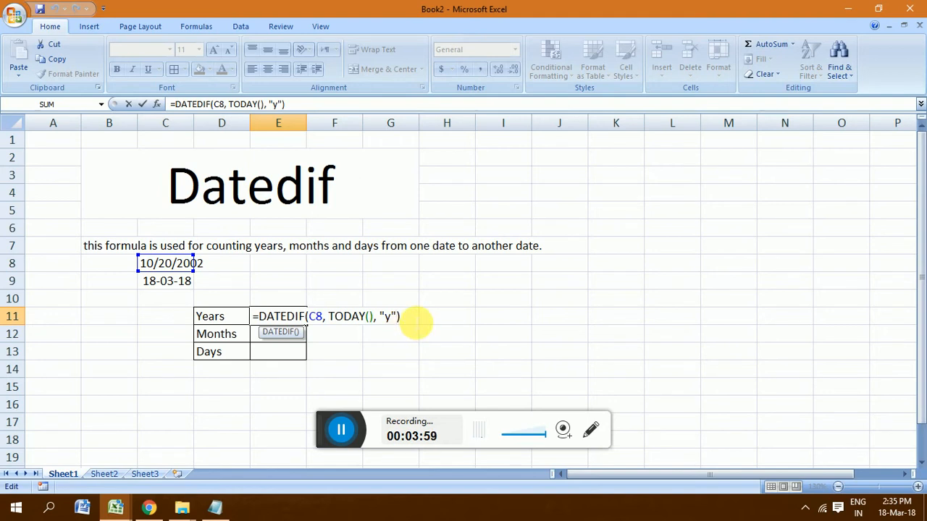
{"action": "key", "text": "Right"}
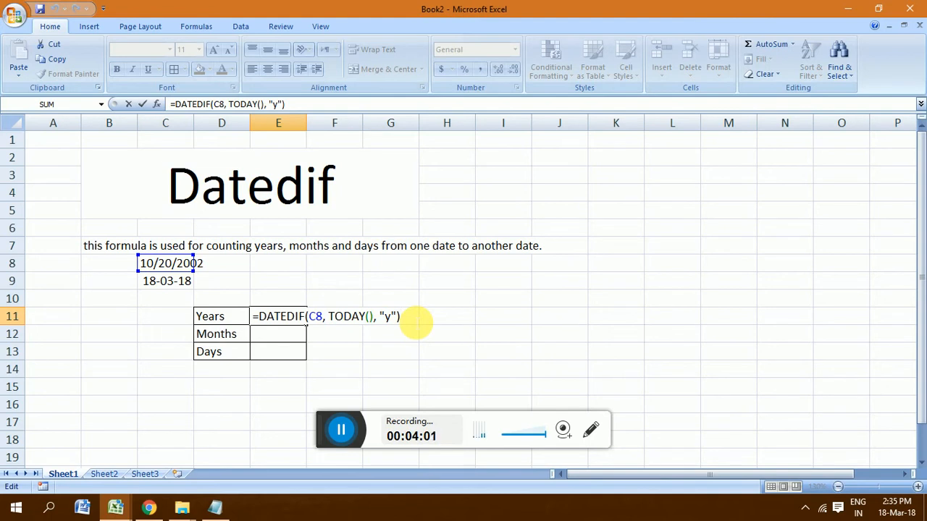
{"action": "key", "text": "BackSpace"}
{"action": "key", "text": "BackSpace"}
{"action": "key", "text": "BackSpace"}
{"action": "key", "text": "BackSpace"}
{"action": "key", "text": "BackSpace"}
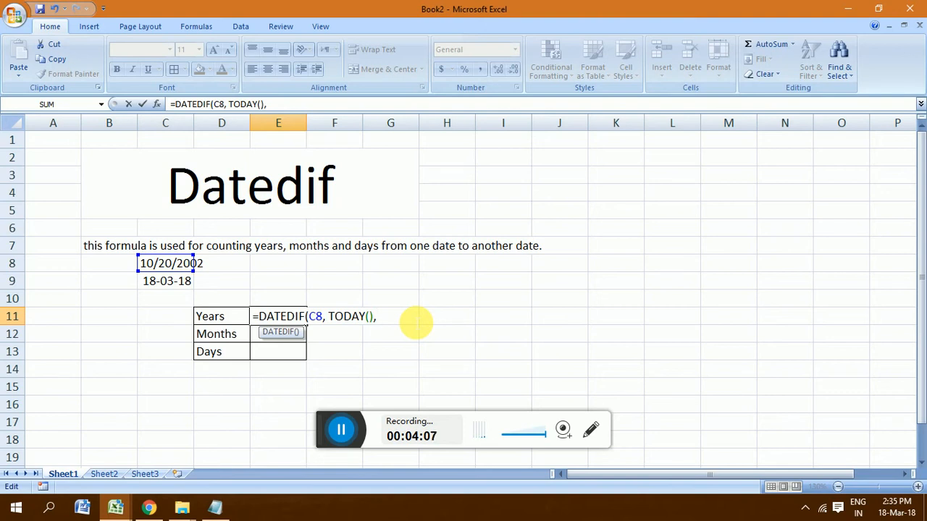
{"action": "type", "text": "\"y\")"}
{"action": "key", "text": "Return"}
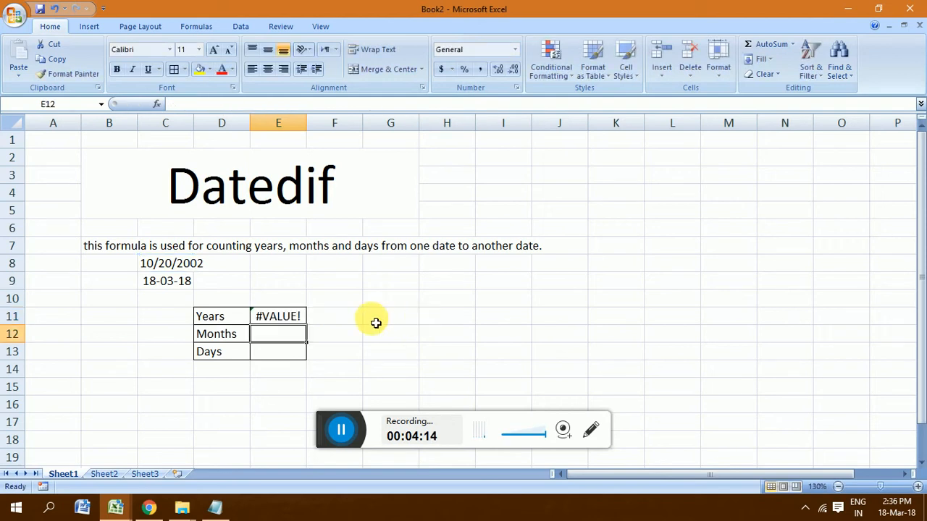
Replace the slashes in the start date in cell C8 with hyphens so it reads 10-20-2002.
{"action": "left_click", "coordinate": [300, 321]}
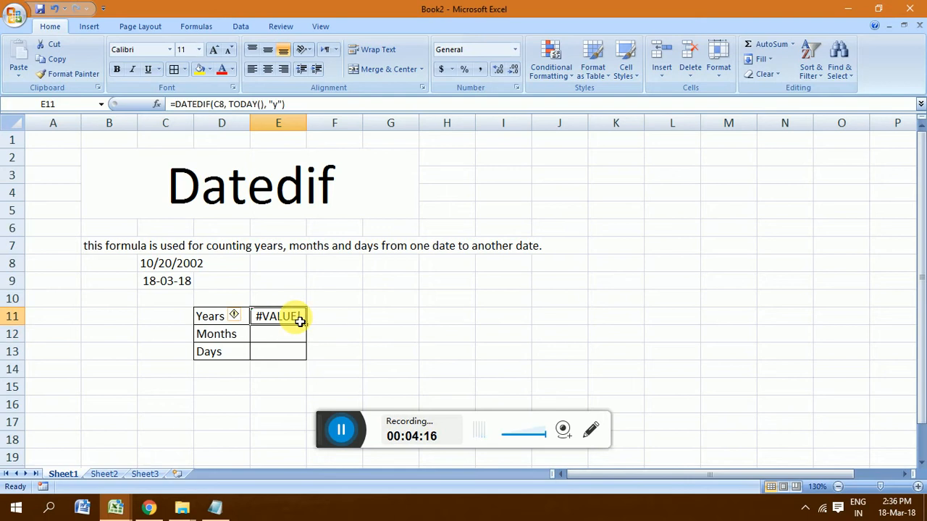
{"action": "left_click", "coordinate": [181, 269]}
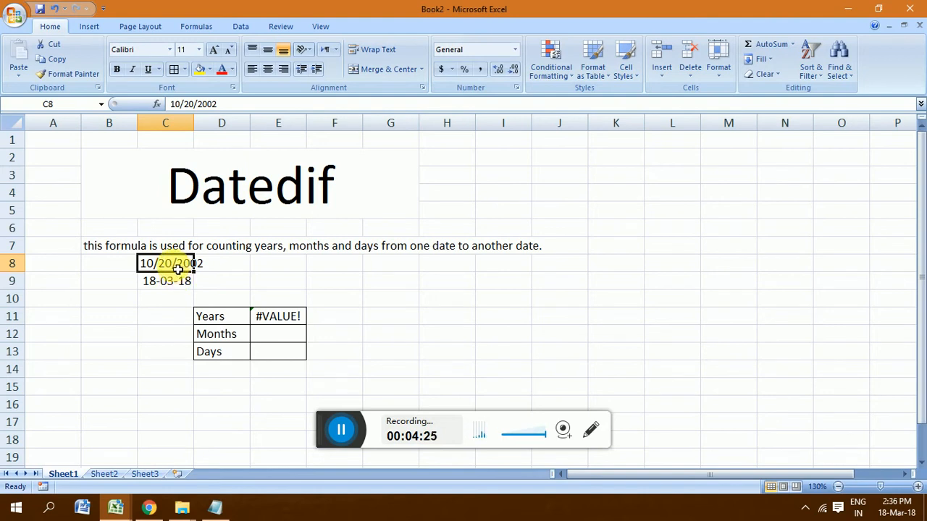
{"action": "left_click", "coordinate": [168, 284]}
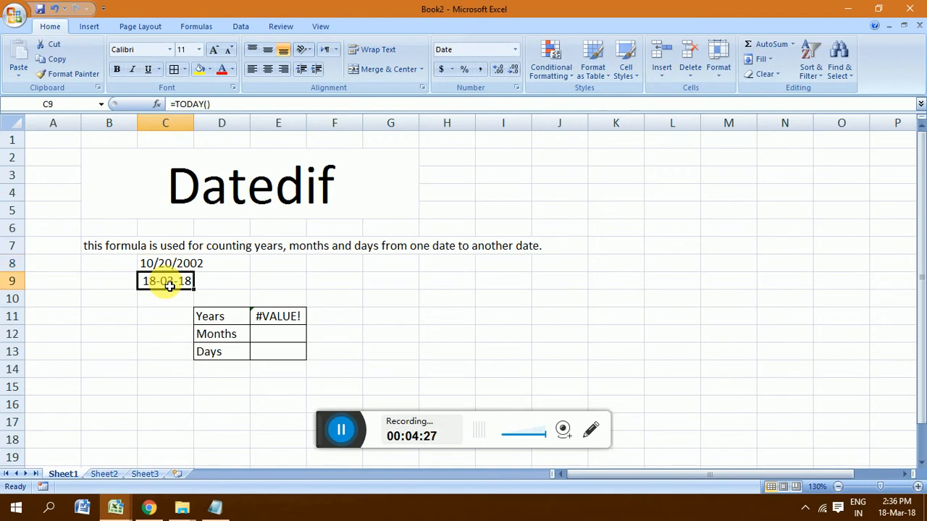
{"action": "double_click", "coordinate": [165, 263]}
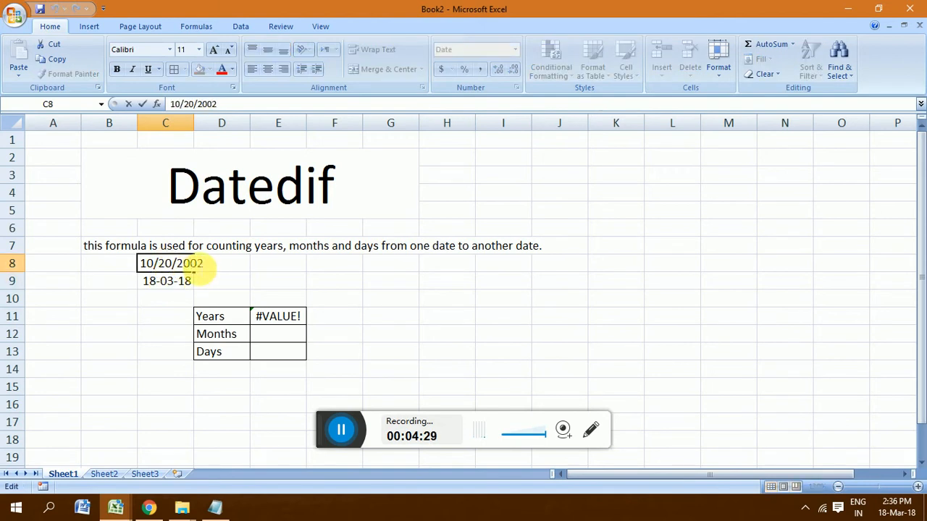
{"action": "left_click", "coordinate": [204, 268]}
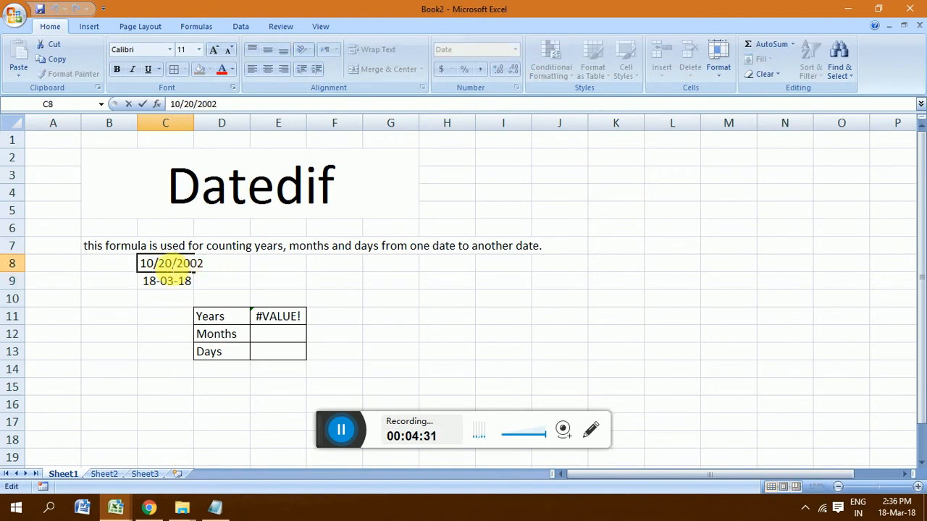
{"action": "left_click", "coordinate": [159, 263]}
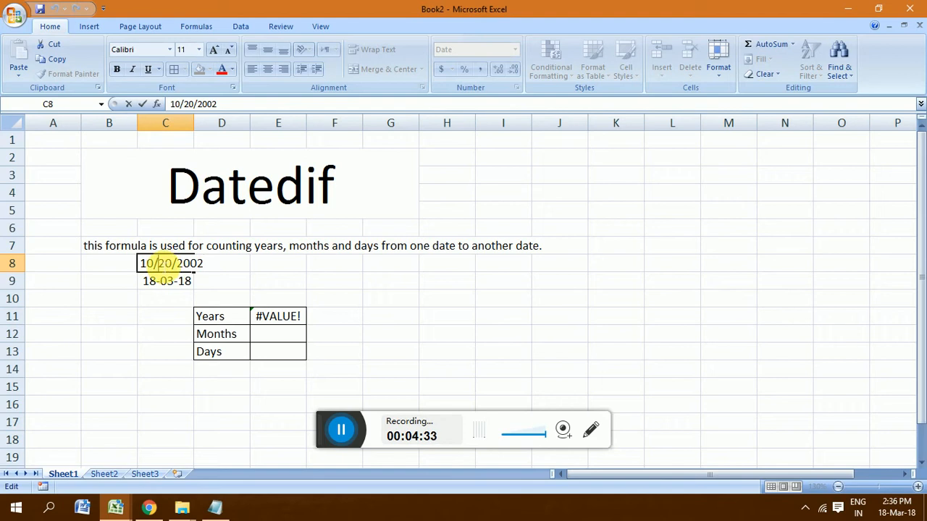
{"action": "key", "text": "BackSpace"}
{"action": "type", "text": "-"}
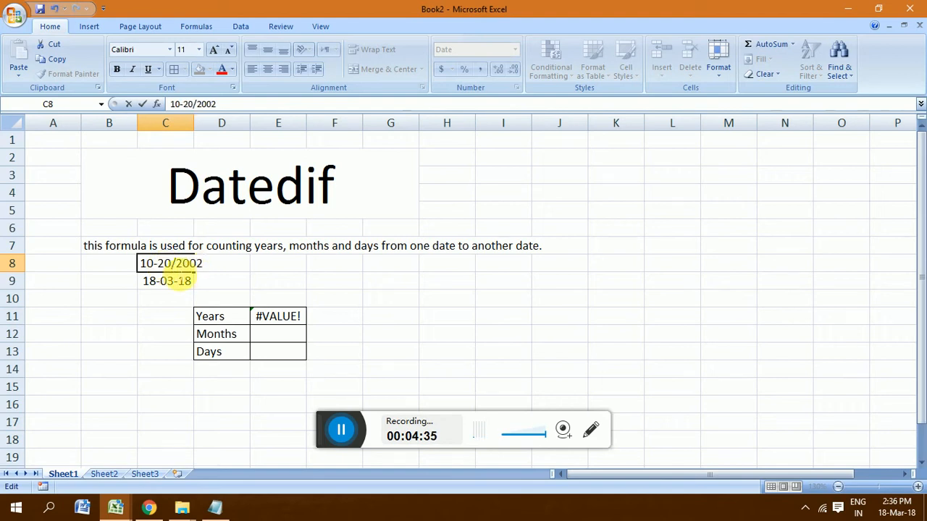
{"action": "left_click", "coordinate": [175, 263]}
{"action": "key", "text": "BackSpace"}
{"action": "type", "text": "-"}
{"action": "key", "text": "Return"}
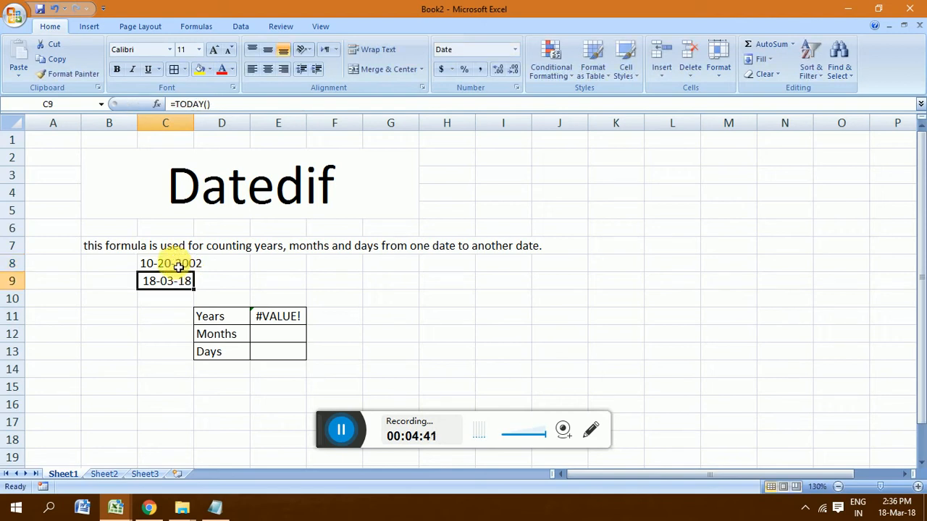
Delete and re-enter the function name datedif in the years formula in cell E11, keeping its arguments.
{"action": "left_click", "coordinate": [178, 265]}
{"action": "left_click", "coordinate": [272, 317]}
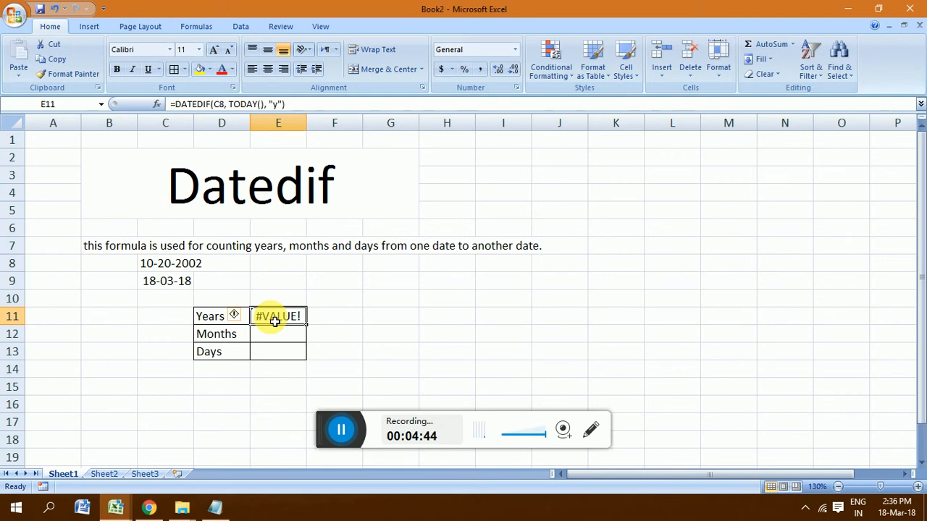
{"action": "double_click", "coordinate": [275, 322]}
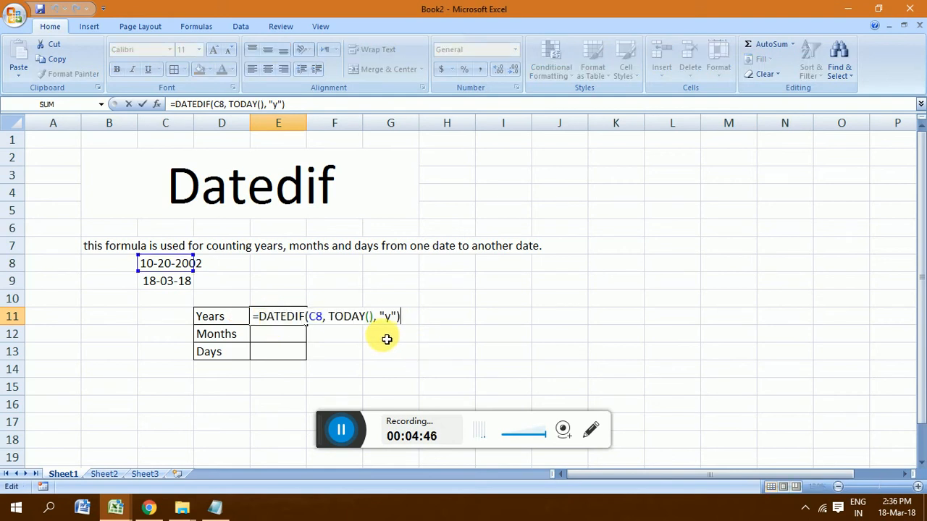
{"action": "left_click", "coordinate": [308, 324]}
{"action": "key", "text": "BackSpace"}
{"action": "key", "text": "BackSpace"}
{"action": "key", "text": "BackSpace"}
{"action": "key", "text": "BackSpace"}
{"action": "key", "text": "BackSpace"}
{"action": "key", "text": "BackSpace"}
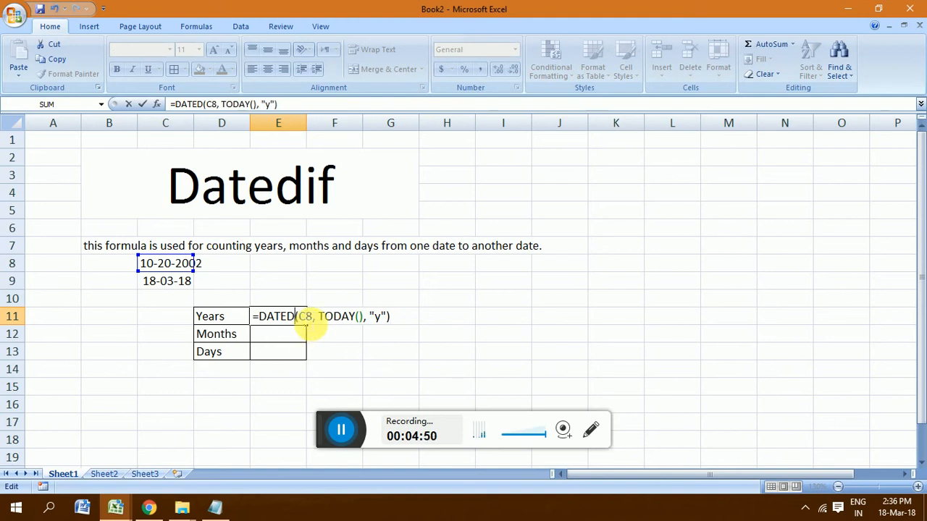
{"action": "key", "text": "BackSpace"}
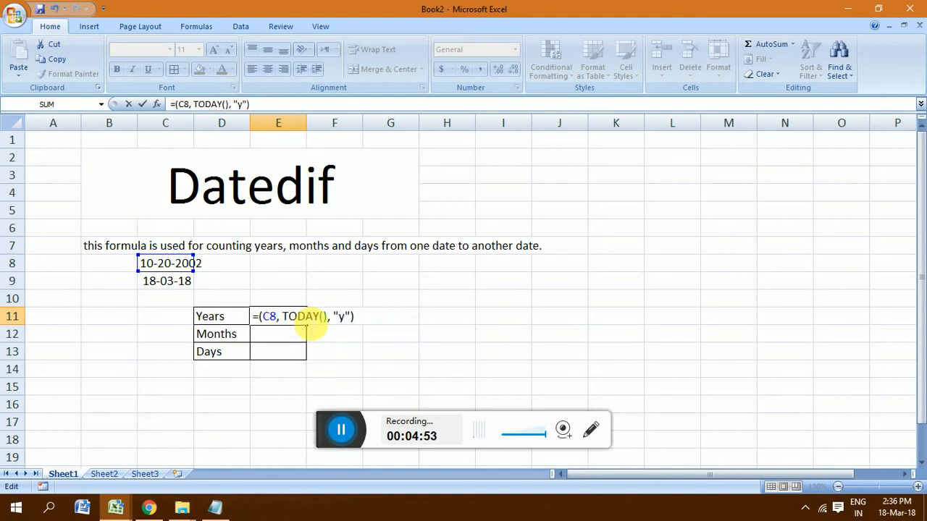
{"action": "type", "text": "datedif"}
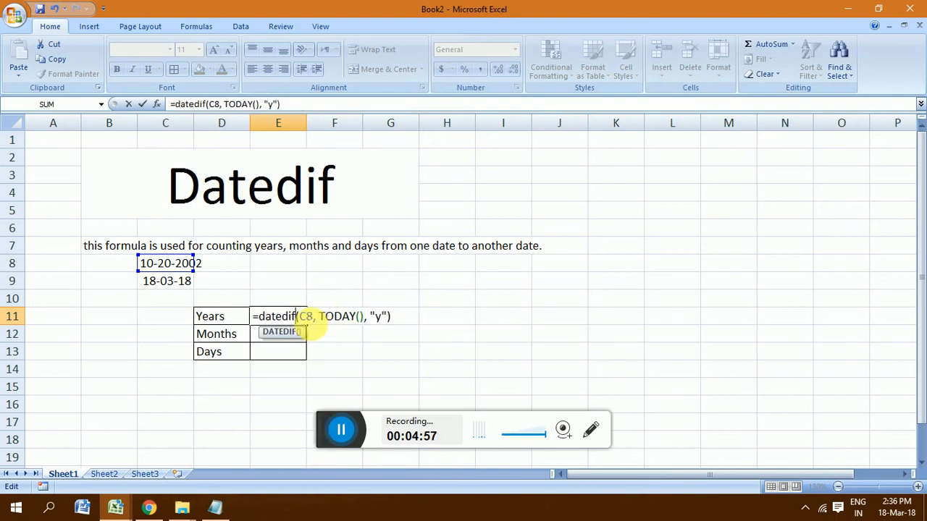
{"action": "key", "text": "Return"}
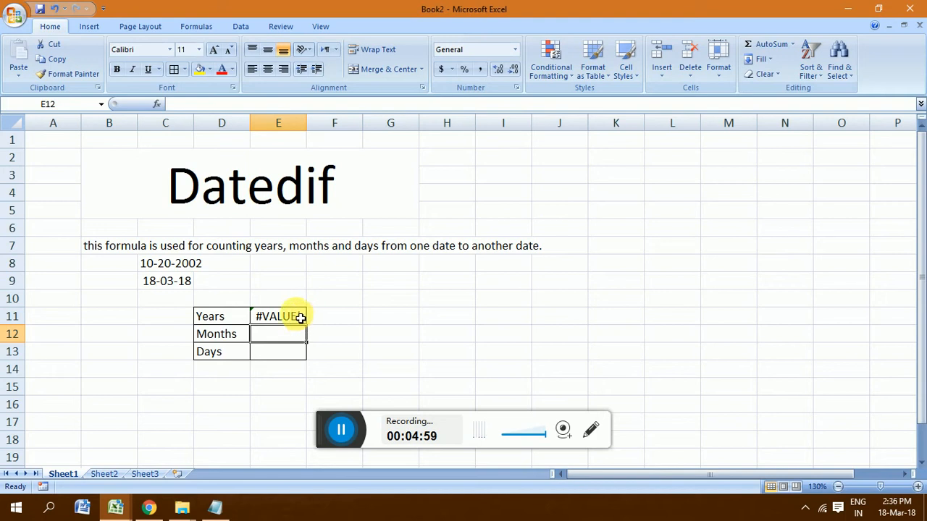
{"action": "left_click", "coordinate": [300, 316]}
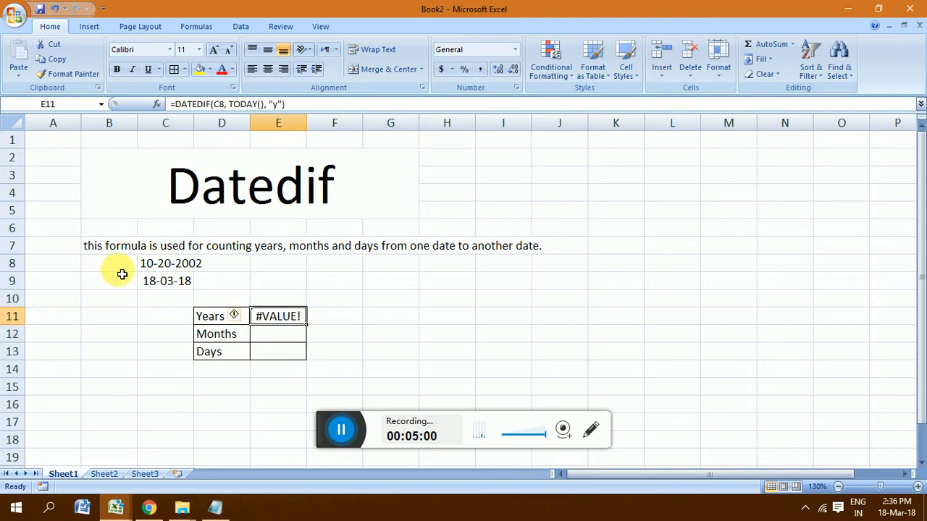
Change the start date in cell C8 to day-month-year order as 20-10-2002 and check the years formula in E11.
{"action": "double_click", "coordinate": [165, 263]}
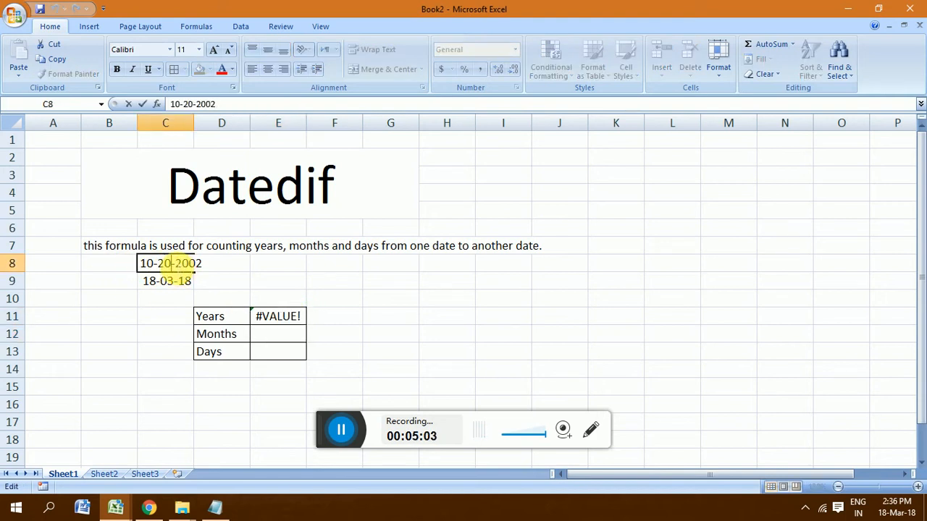
{"action": "key", "text": "BackSpace"}
{"action": "key", "text": "BackSpace"}
{"action": "key", "text": "BackSpace"}
{"action": "key", "text": "BackSpace"}
{"action": "key", "text": "BackSpace"}
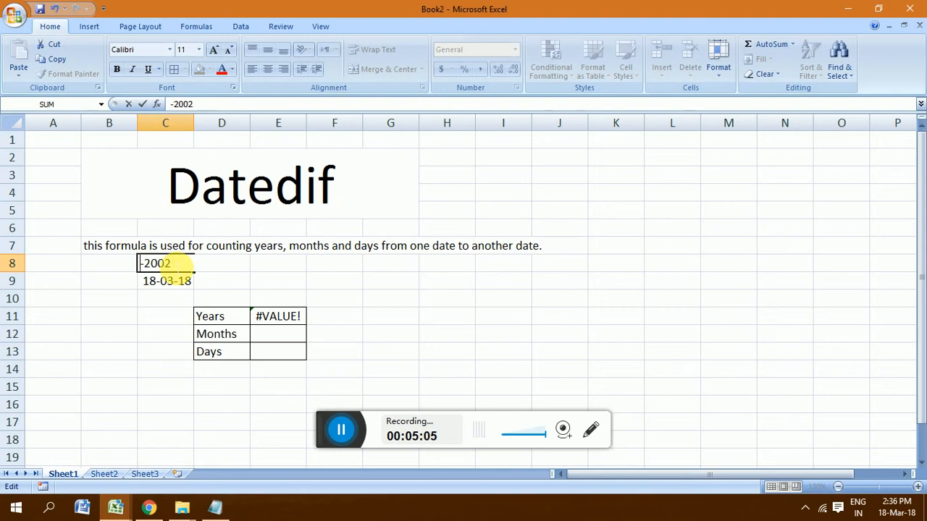
{"action": "type", "text": "20"}
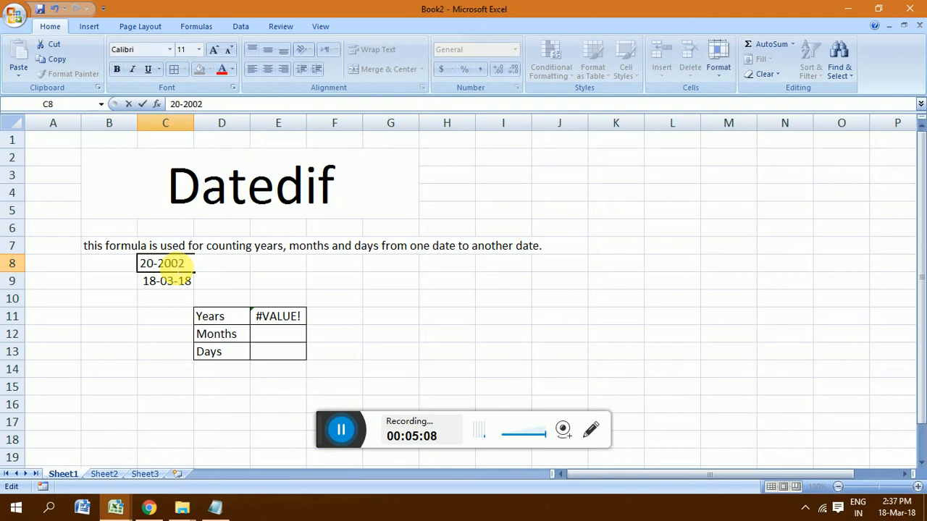
{"action": "type", "text": "/"}
{"action": "key", "text": "BackSpace"}
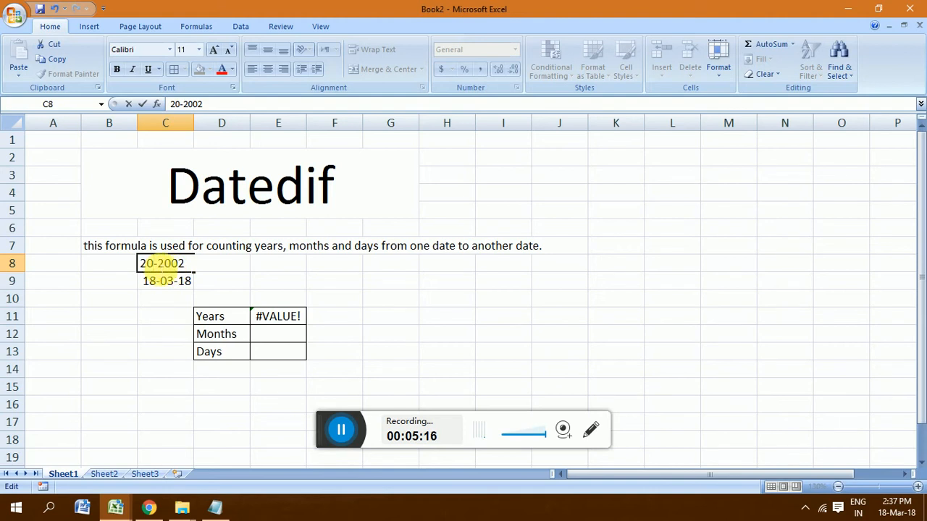
{"action": "type", "text": "-10"}
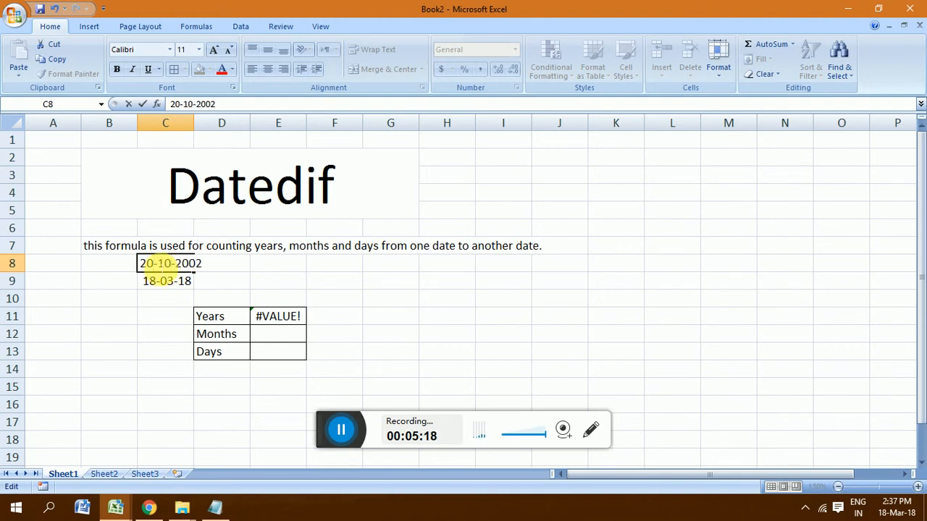
{"action": "key", "text": "Return"}
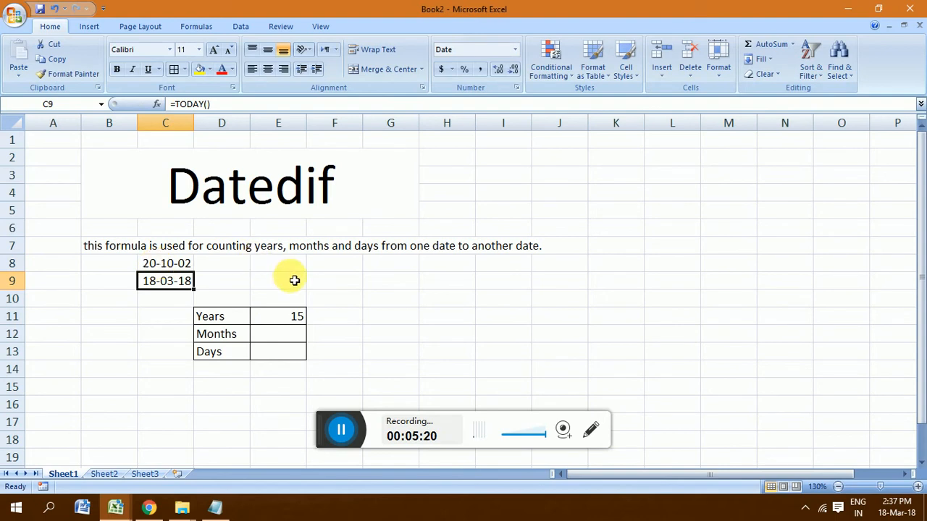
{"action": "left_click", "coordinate": [280, 318]}
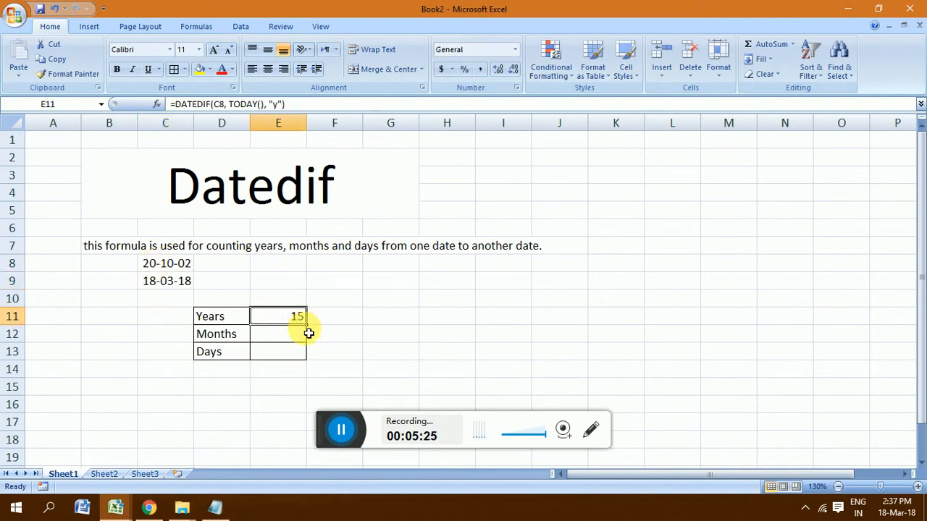
Enter the formula =datedif(C8, today(), "ym") in cell E12 to count the remaining months.
{"action": "left_click", "coordinate": [272, 338]}
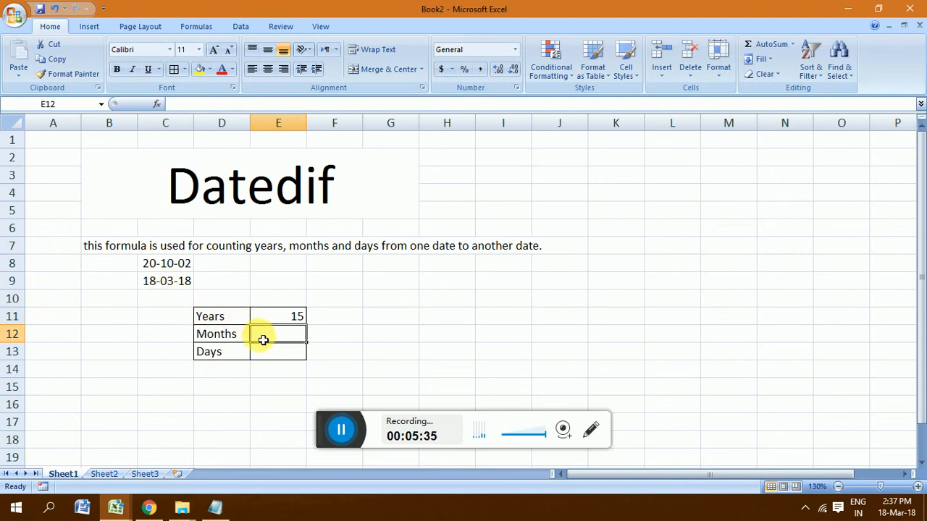
{"action": "type", "text": "="}
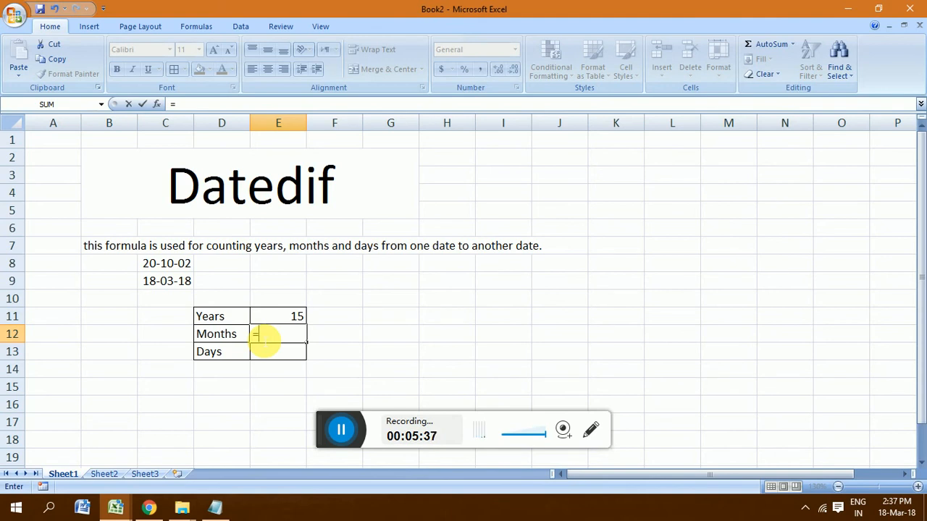
{"action": "type", "text": "datedif"}
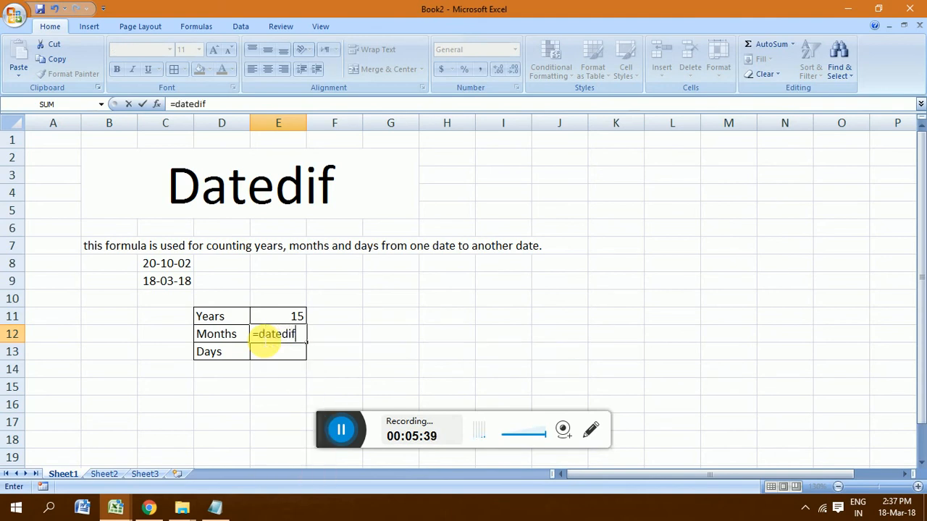
{"action": "type", "text": "("}
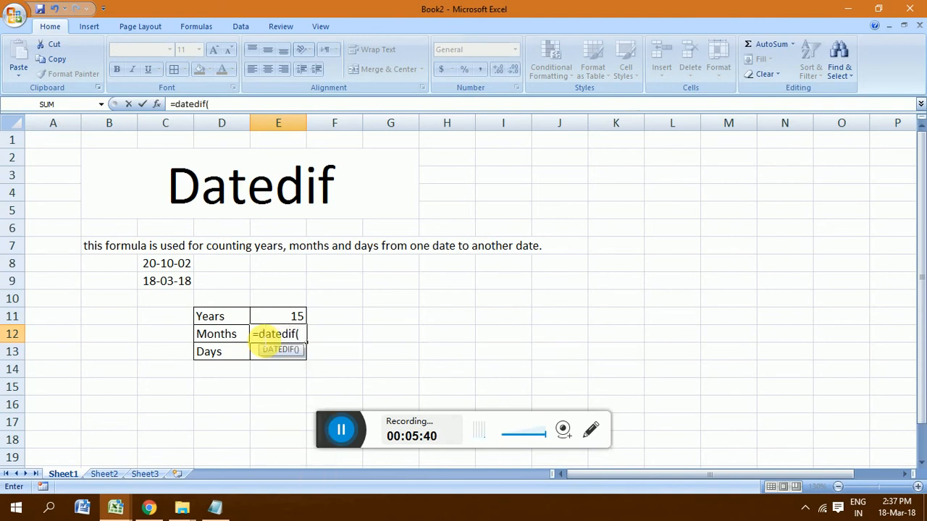
{"action": "left_click", "coordinate": [162, 268]}
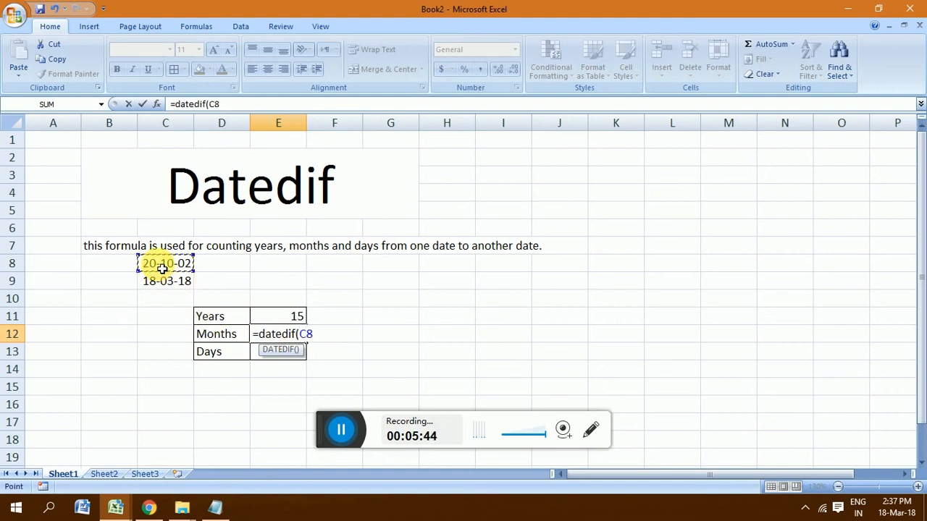
{"action": "type", "text": ", today"}
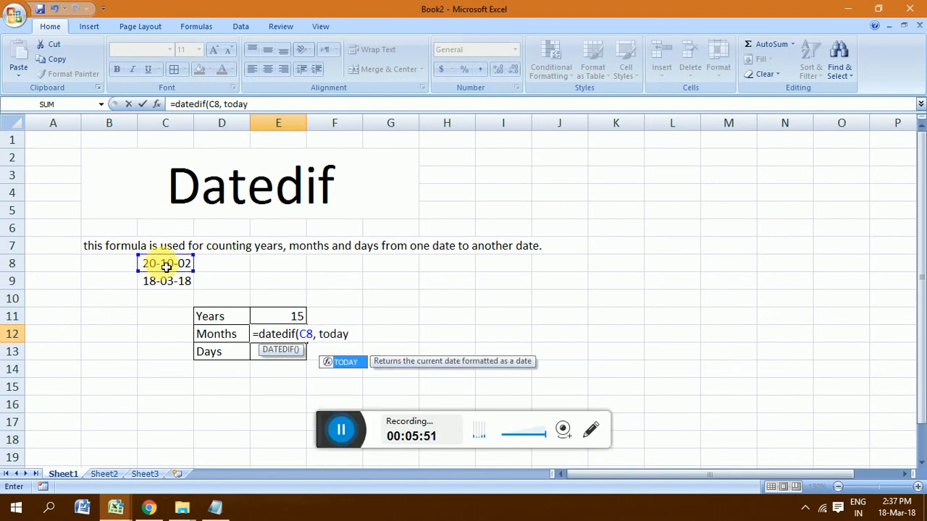
{"action": "type", "text": "(),"}
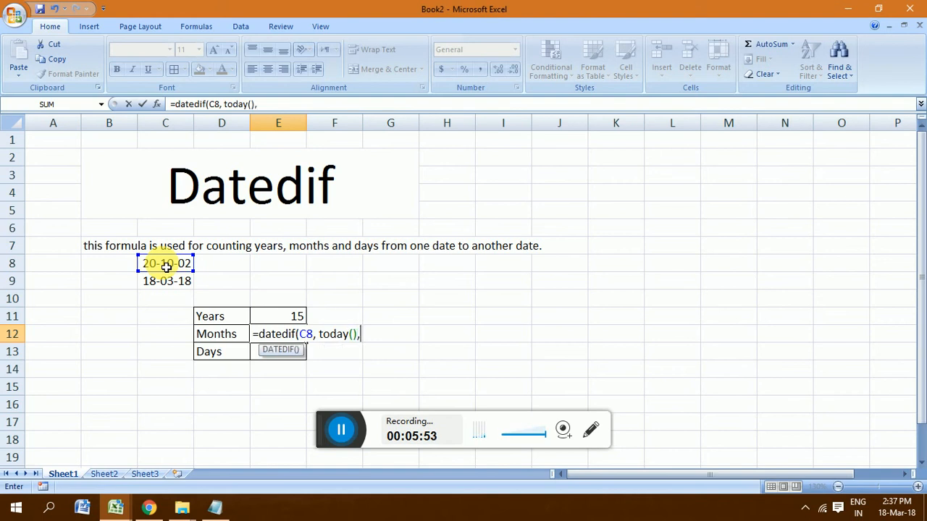
{"action": "type", "text": " \"ym\""}
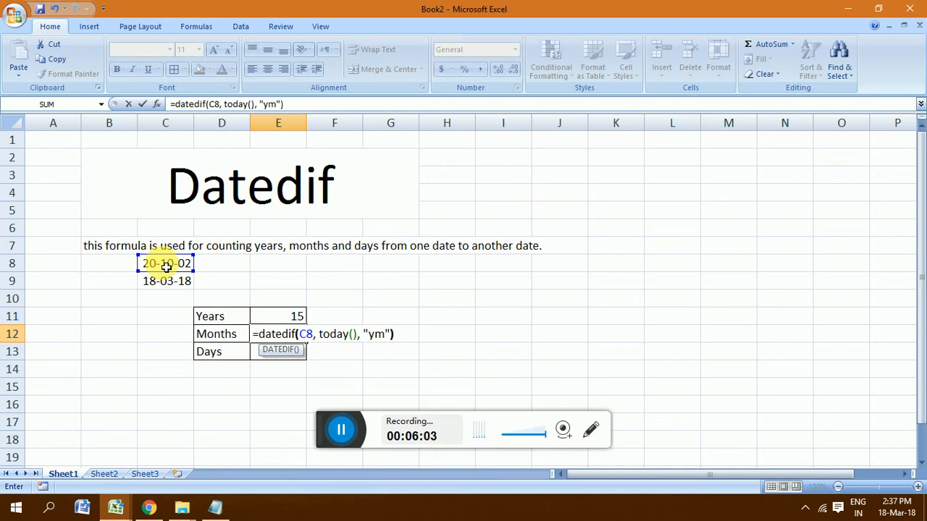
{"action": "type", "text": ")"}
{"action": "key", "text": "Return"}
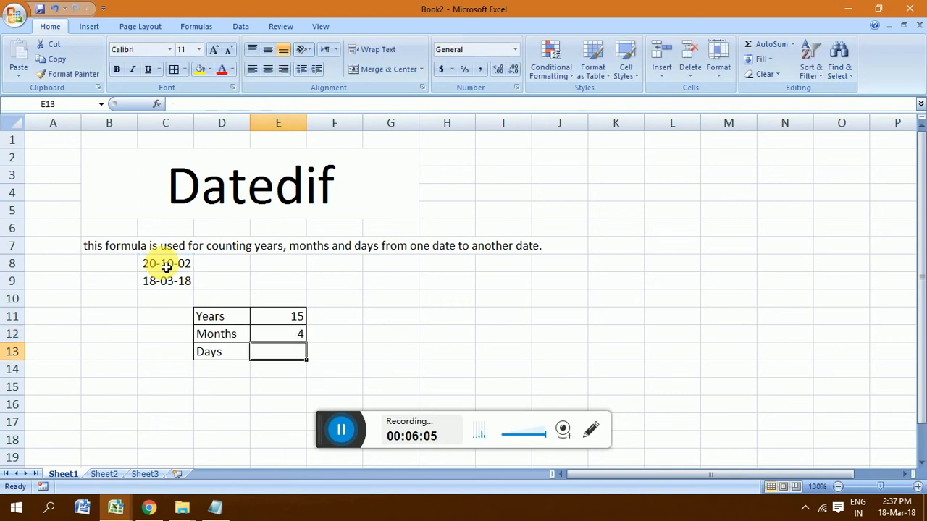
{"action": "left_click", "coordinate": [273, 320]}
{"action": "left_click", "coordinate": [279, 335]}
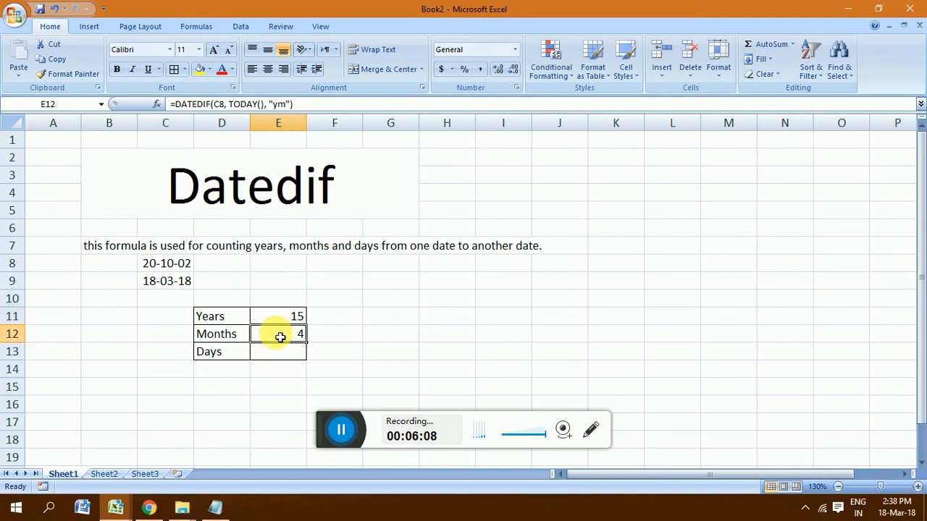
Enter the formula =datedif(C8, today(), "md") in cell E13 to count the remaining days.
{"action": "left_click", "coordinate": [283, 356]}
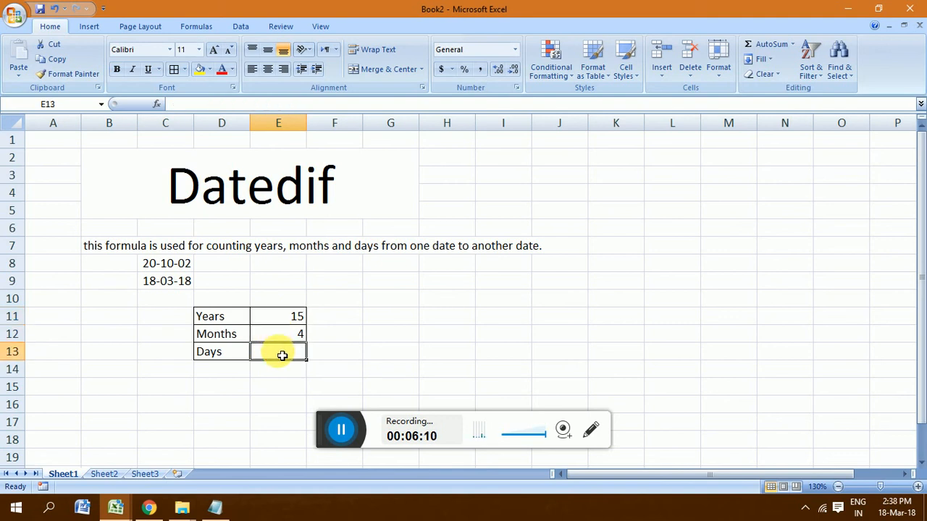
{"action": "type", "text": "="}
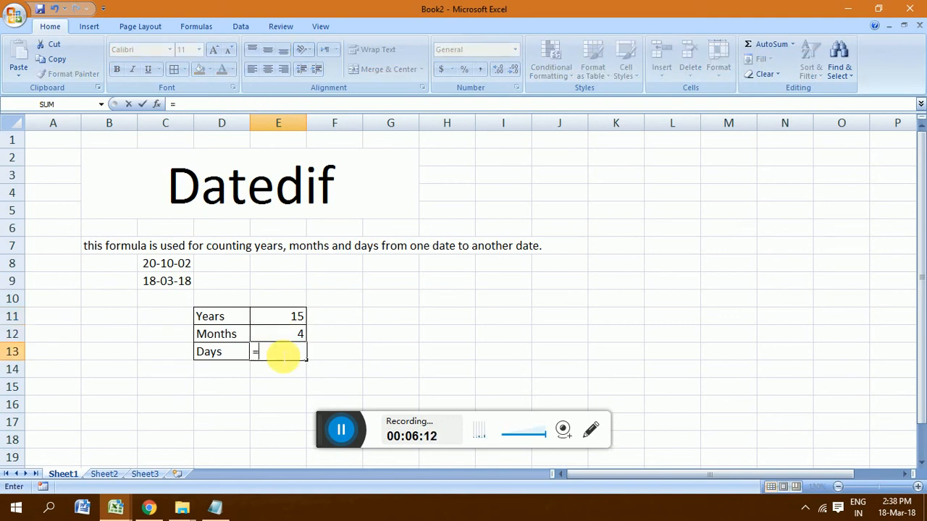
{"action": "type", "text": "dated"}
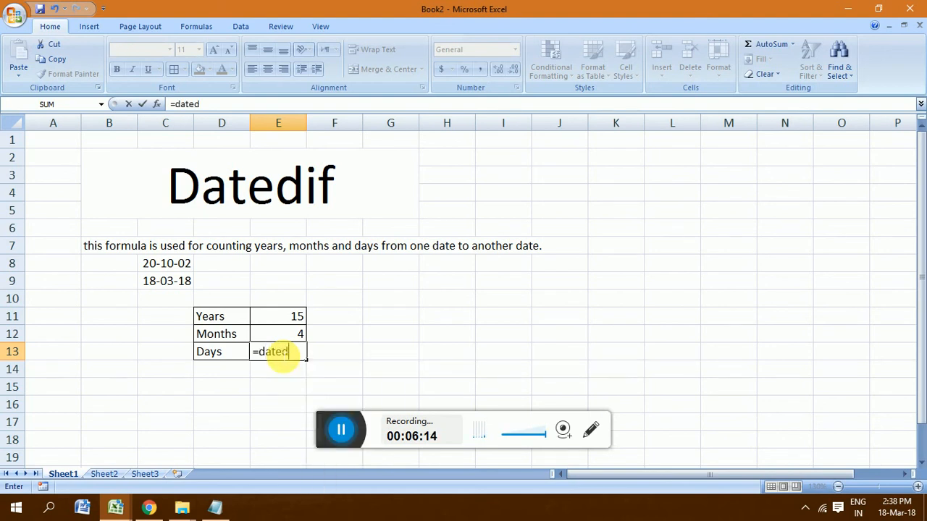
{"action": "type", "text": "if("}
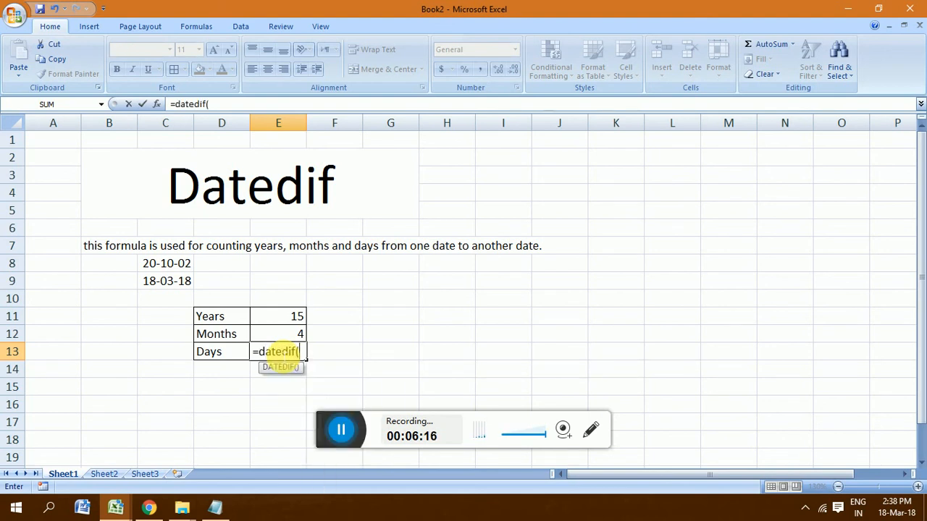
{"action": "left_click", "coordinate": [181, 266]}
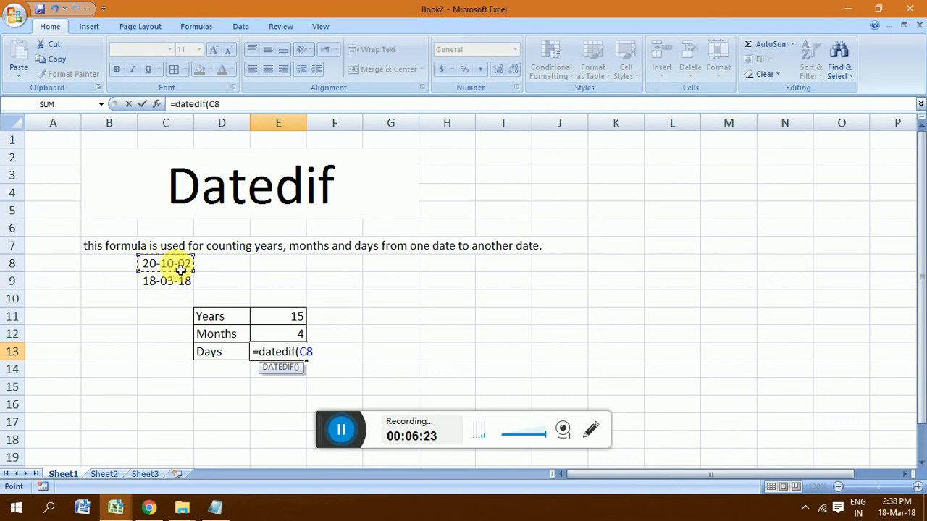
{"action": "type", "text": ", today"}
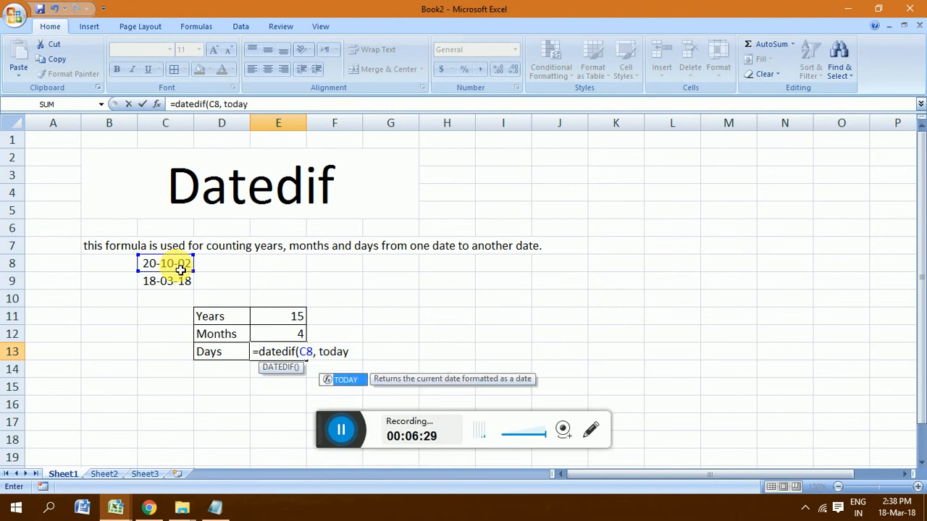
{"action": "type", "text": "()"}
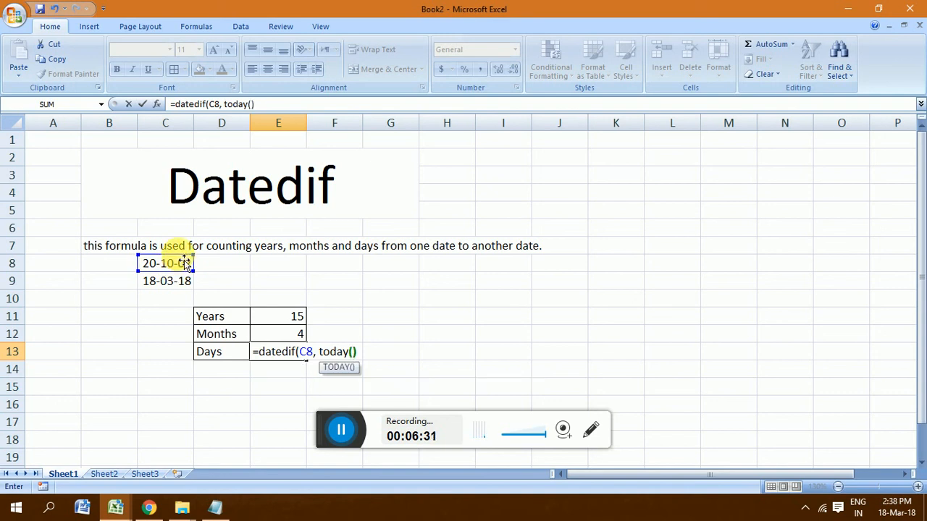
{"action": "type", "text": ","}
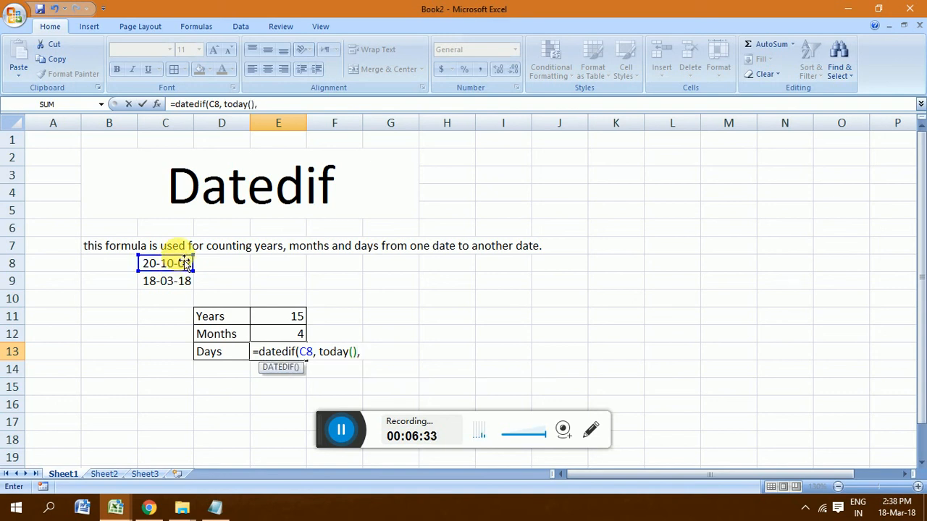
{"action": "type", "text": " \"md\""}
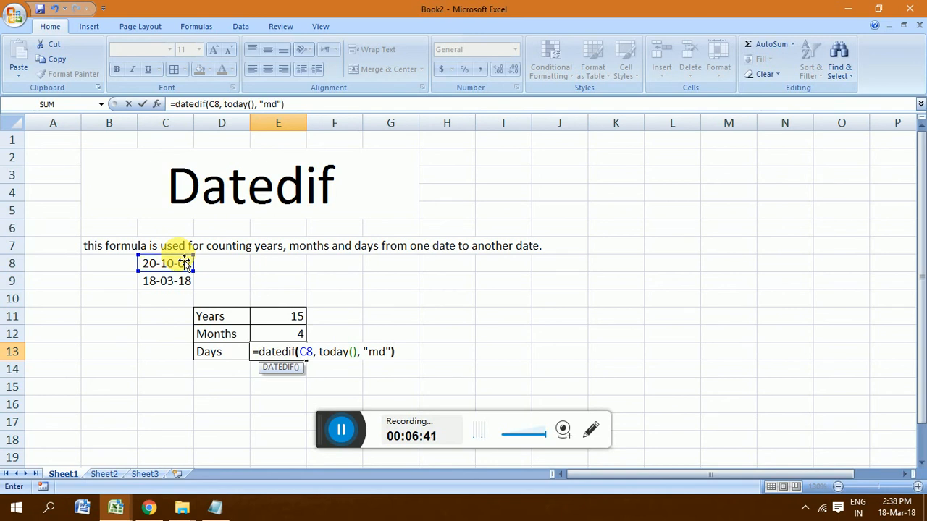
{"action": "key", "text": "Return"}
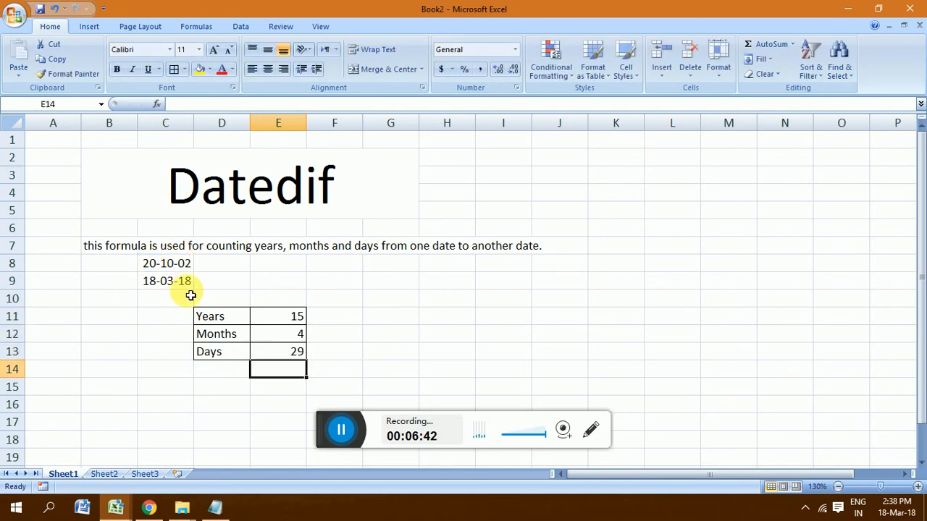
Review the dates in cells C8 and C9 and the years, months and days formulas in E11 to E13.
{"action": "left_click", "coordinate": [172, 265]}
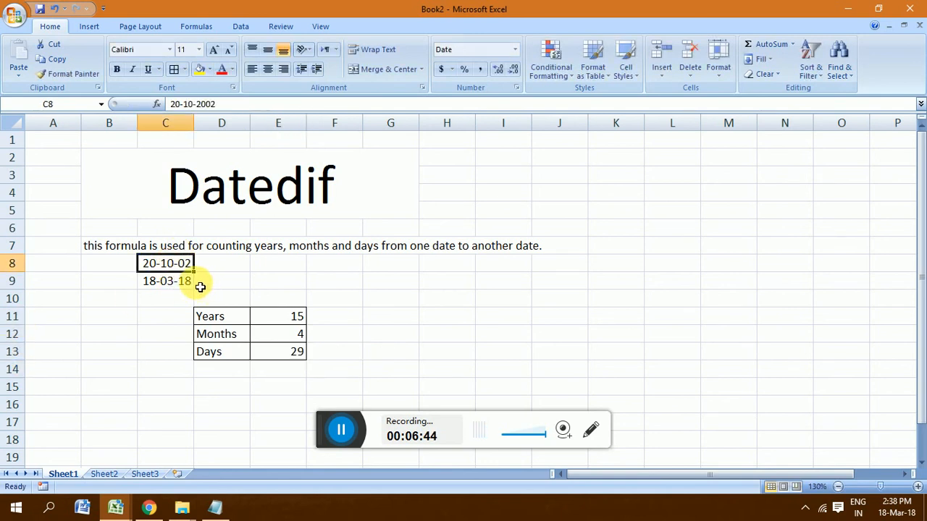
{"action": "left_click", "coordinate": [190, 283]}
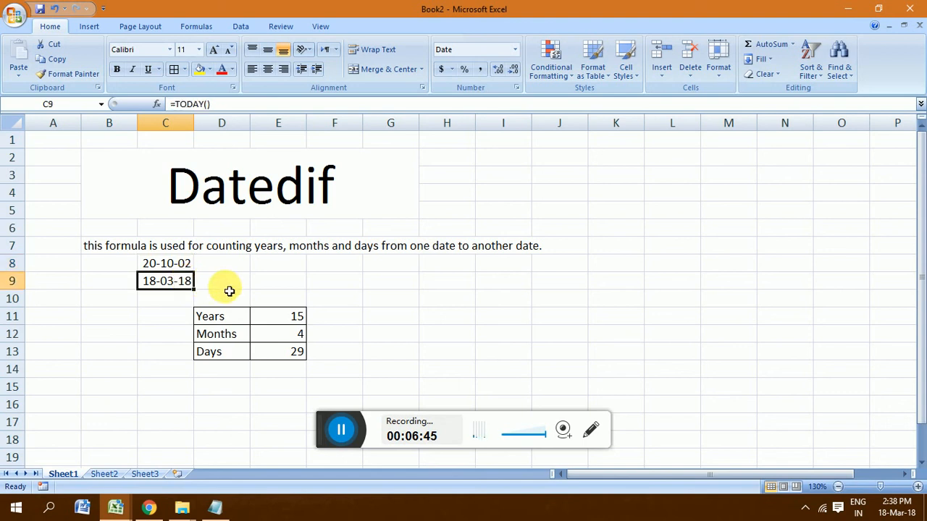
{"action": "left_click", "coordinate": [280, 316]}
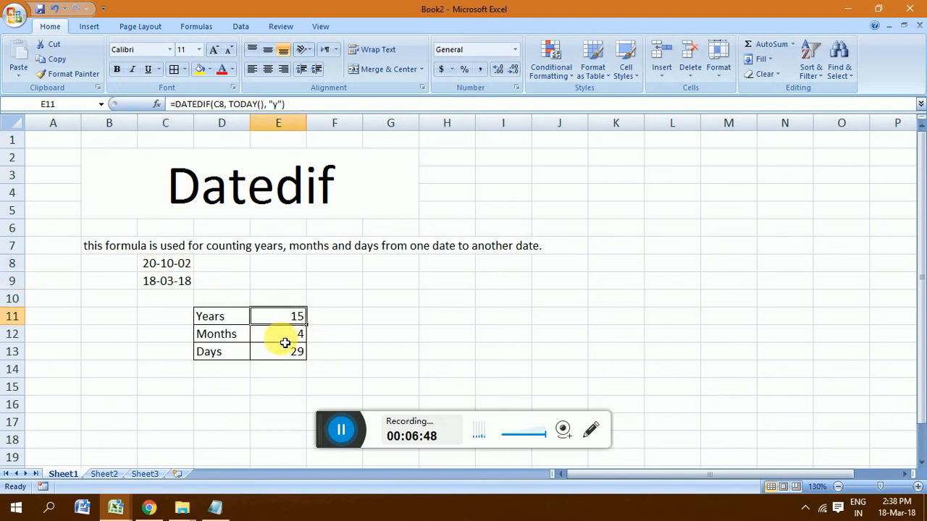
{"action": "left_click", "coordinate": [284, 339]}
{"action": "left_click", "coordinate": [282, 359]}
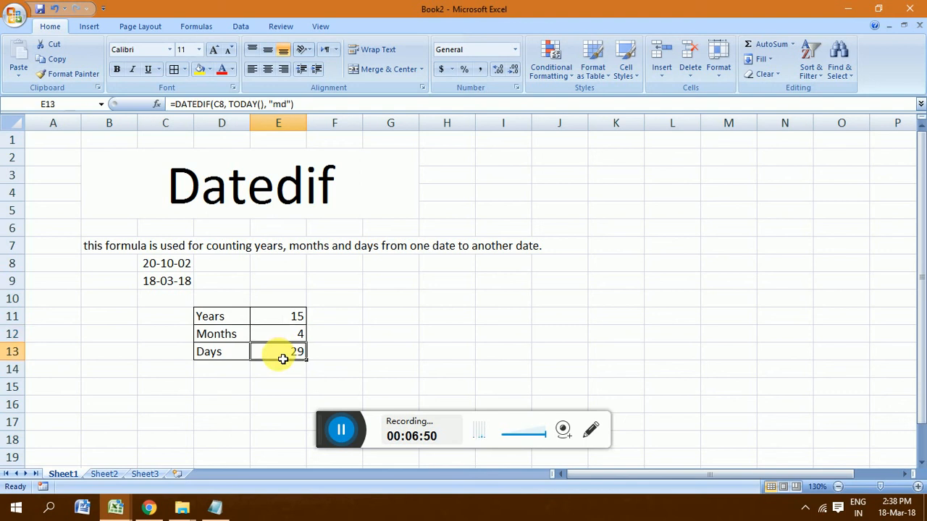